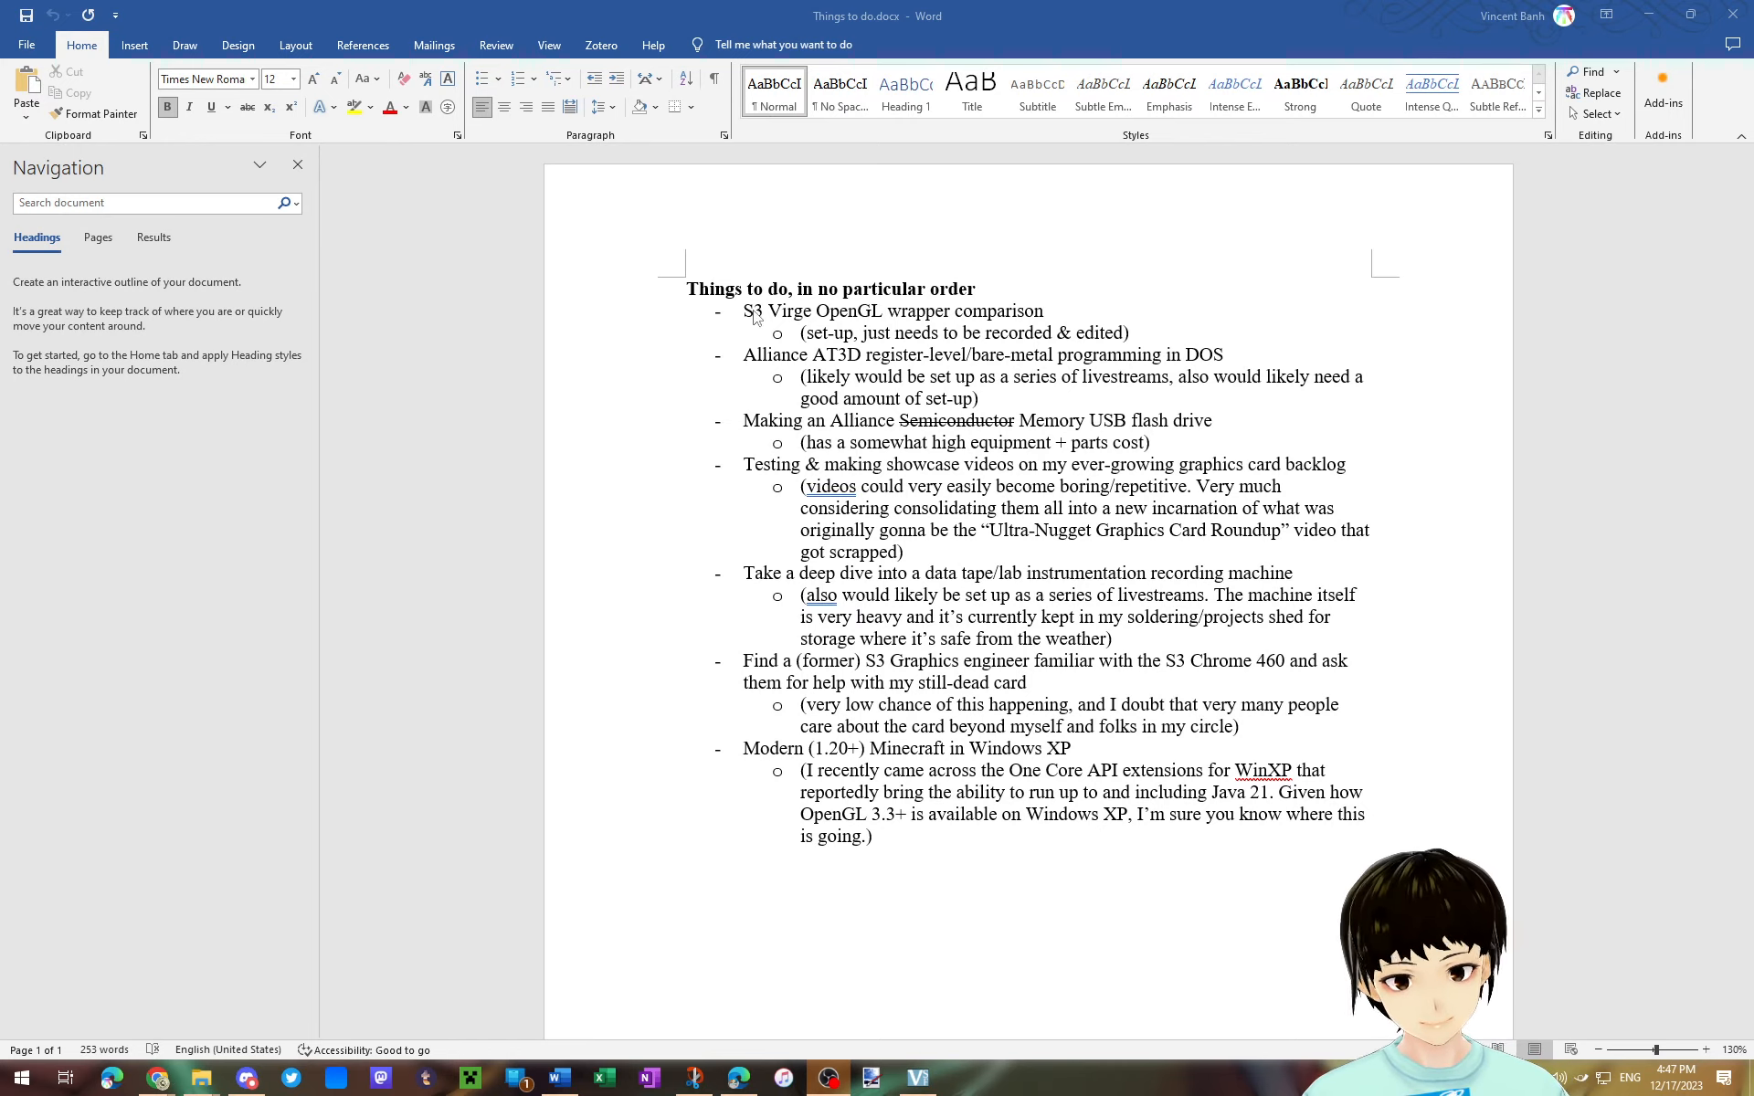
drag(953, 290, 1092, 277)
triple_click(890, 311)
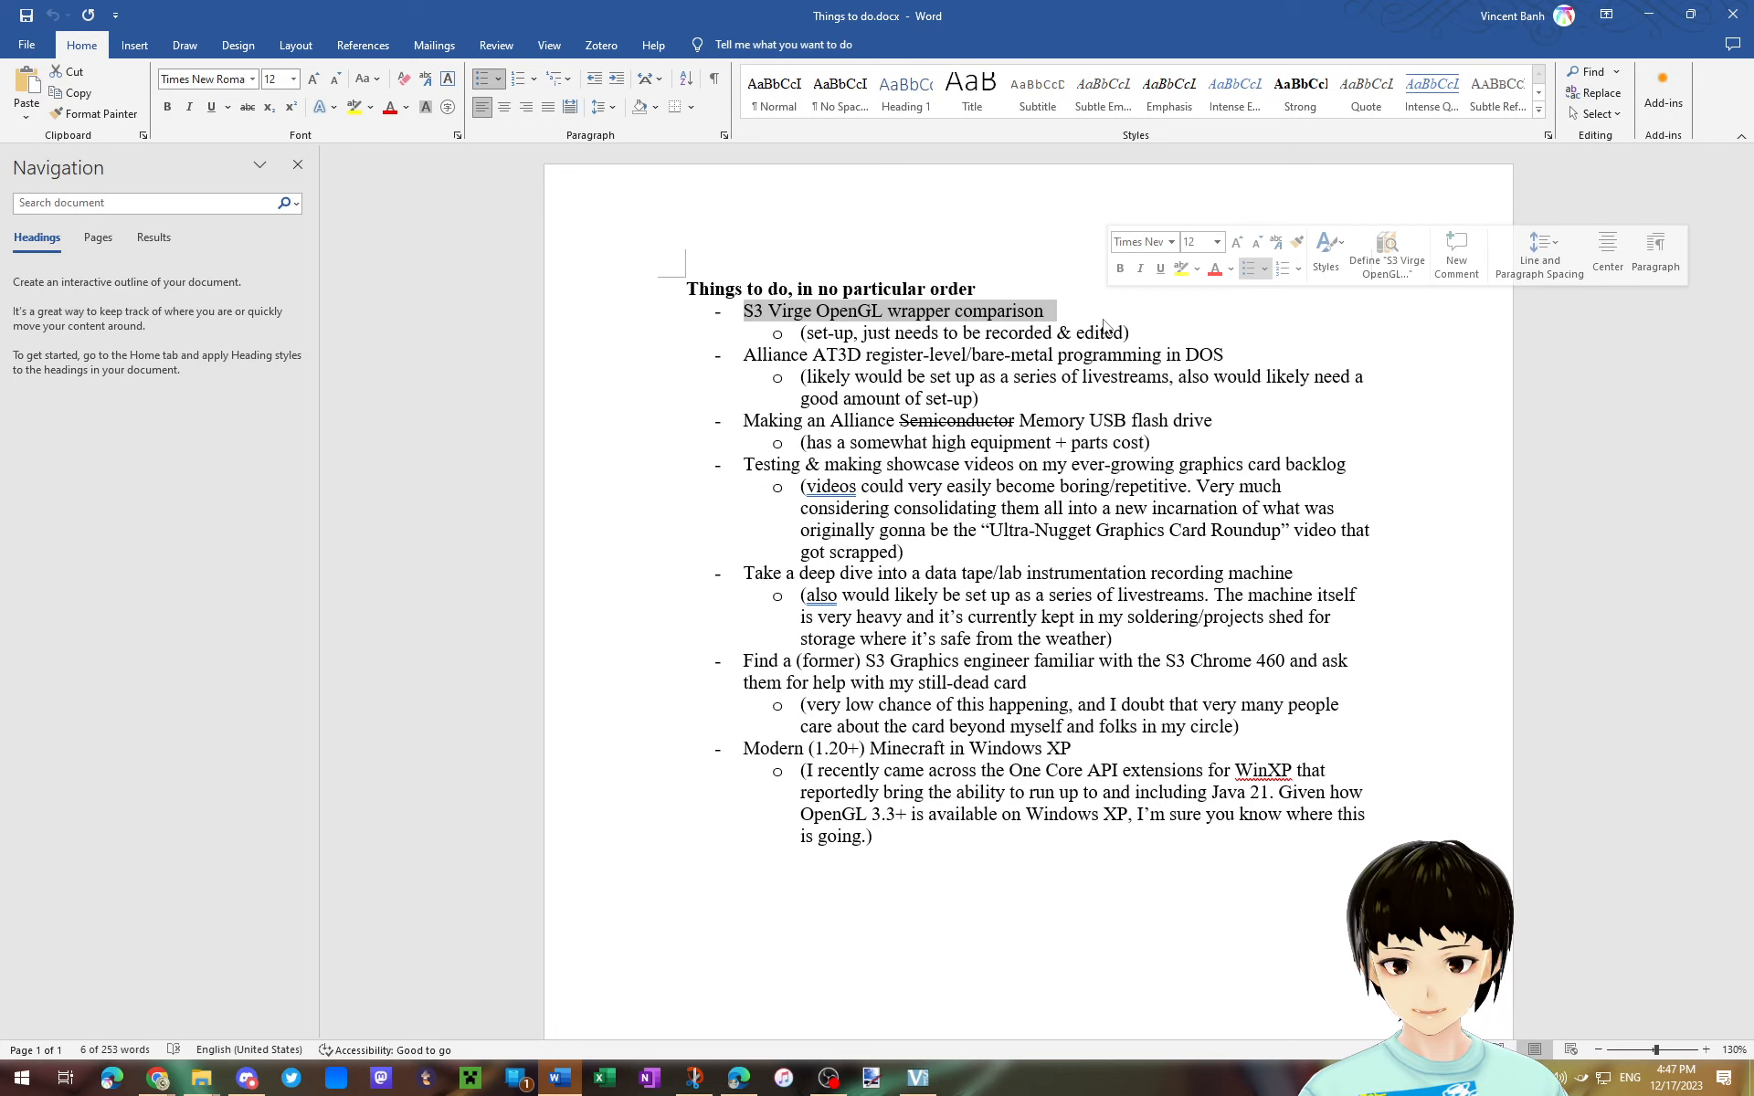
click(1110, 370)
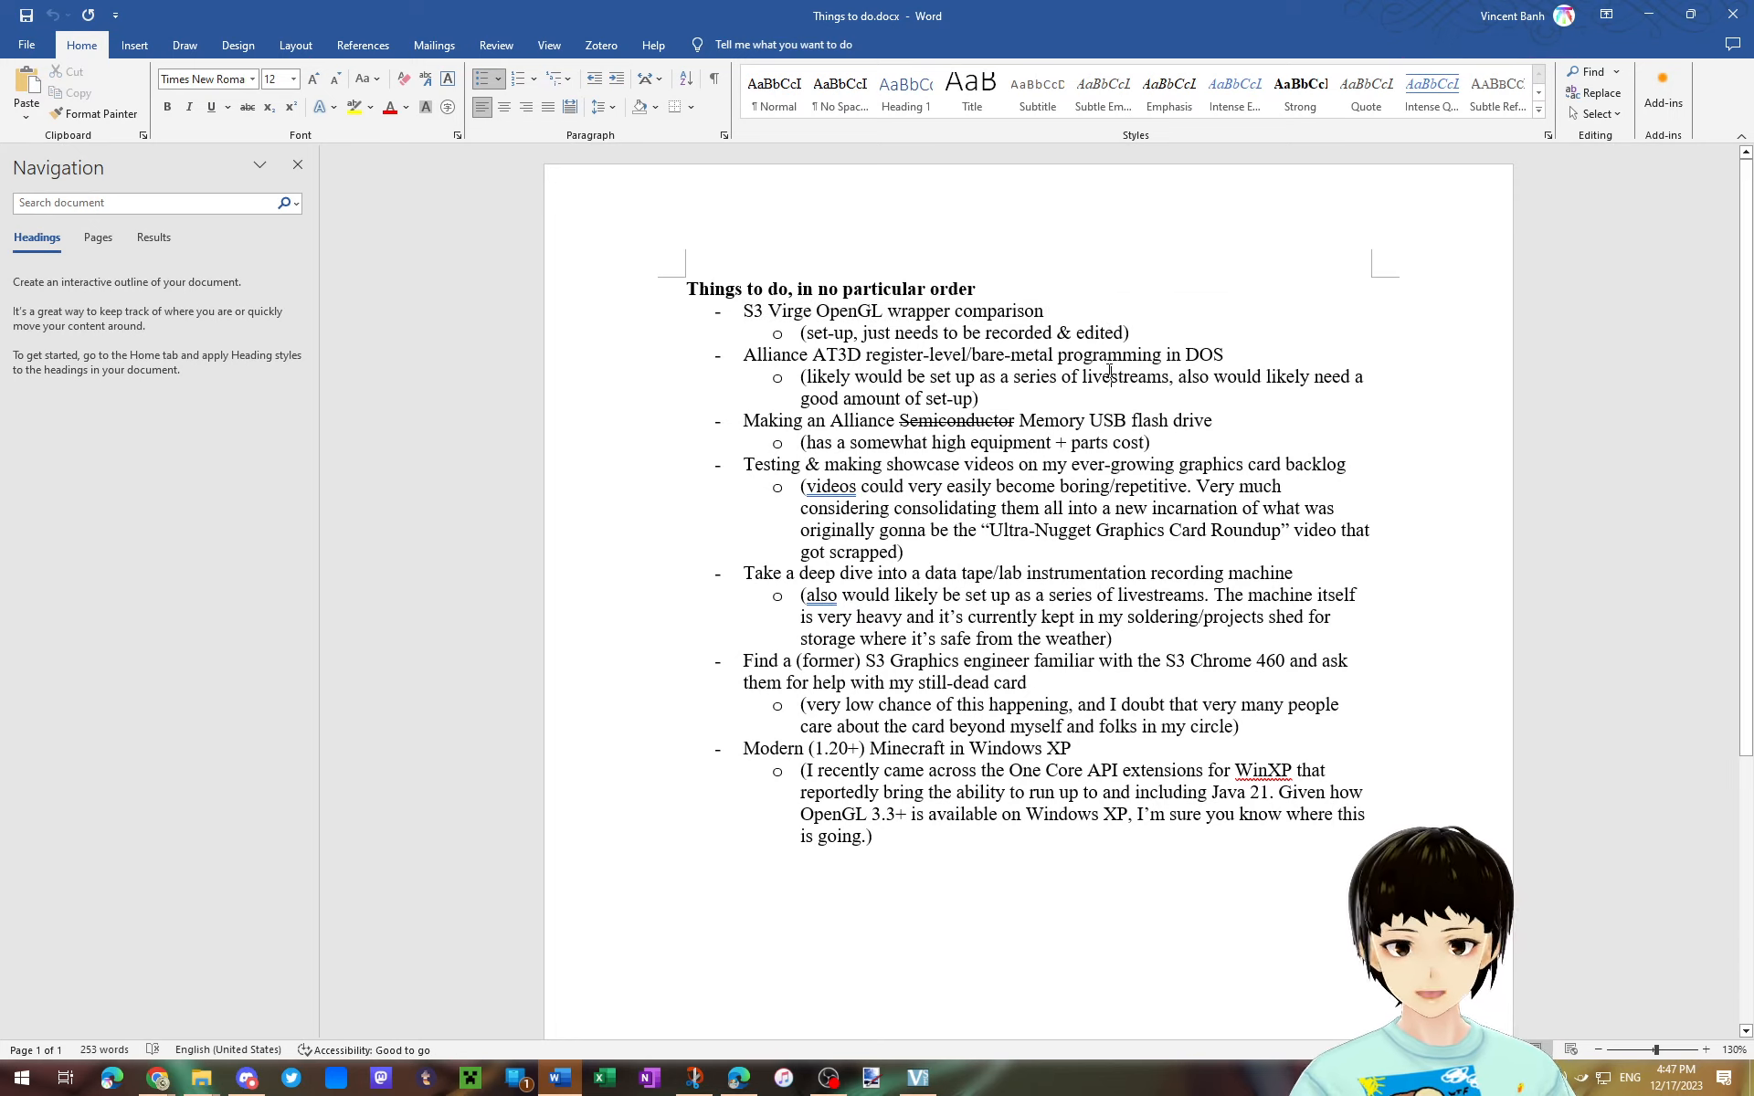
click(1239, 353)
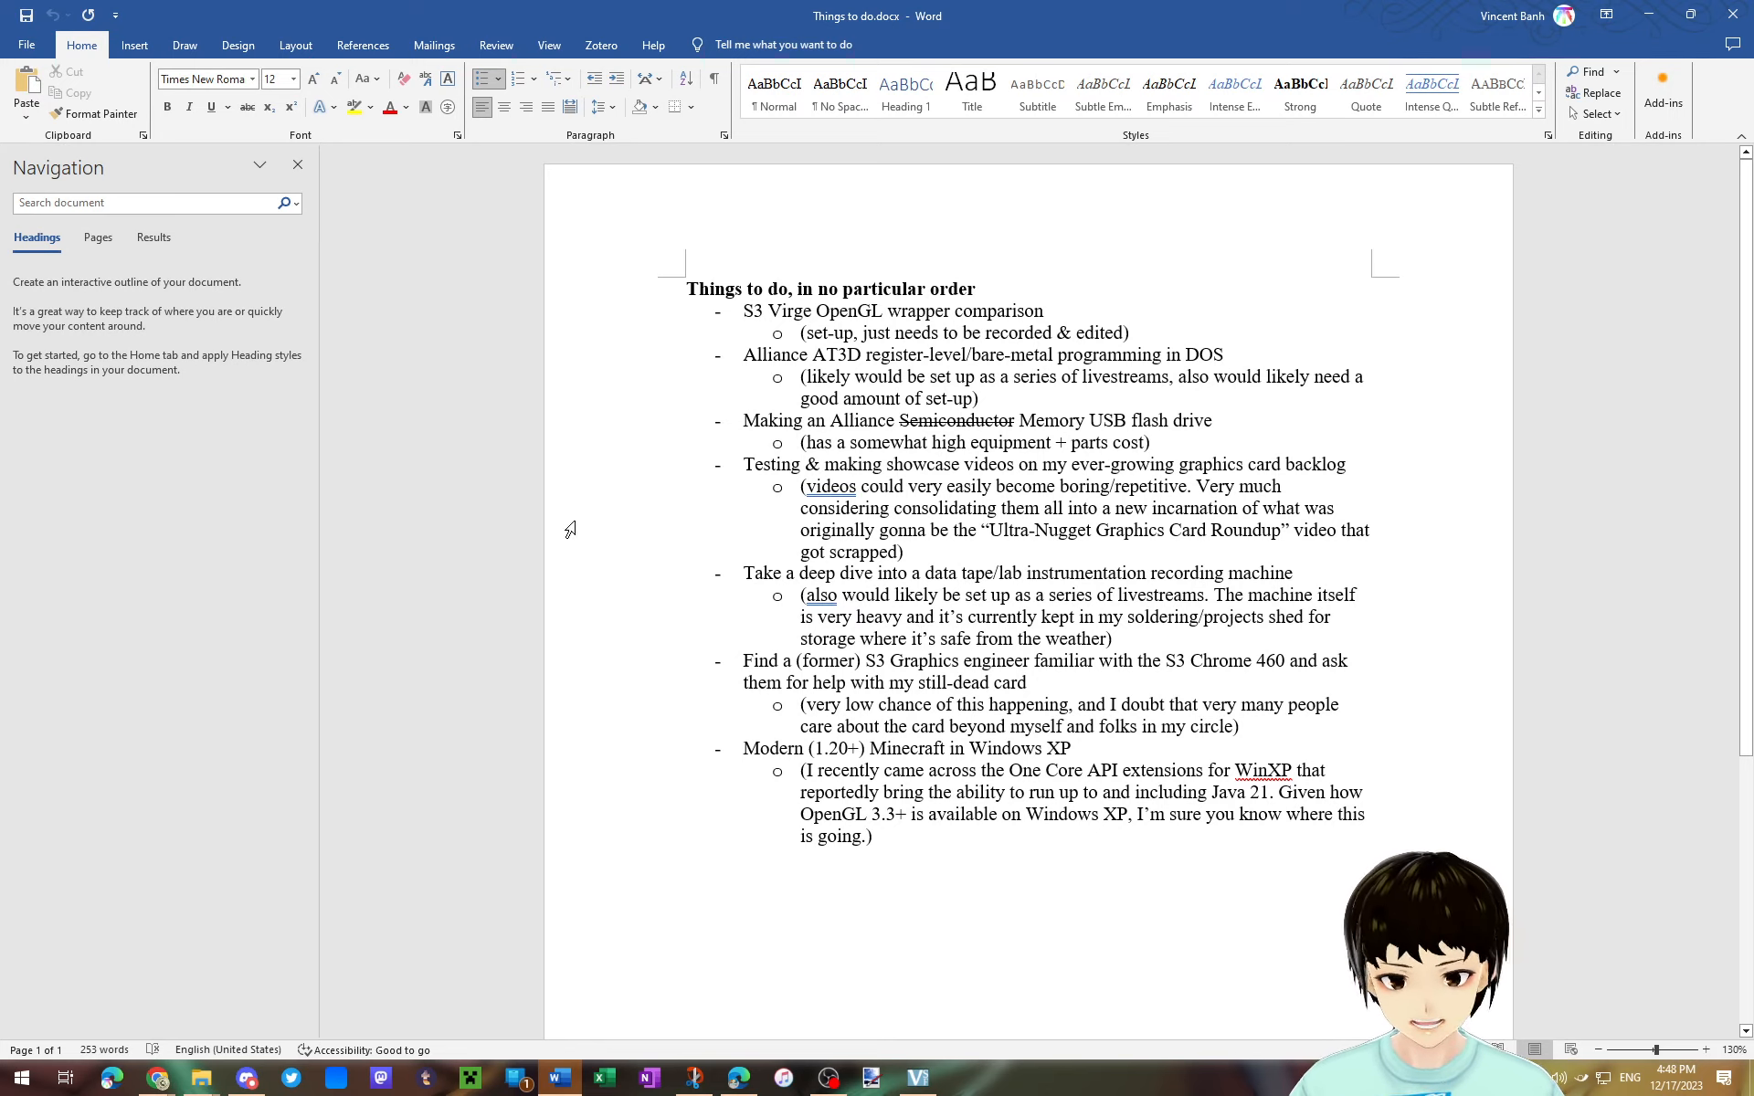
key(Home)
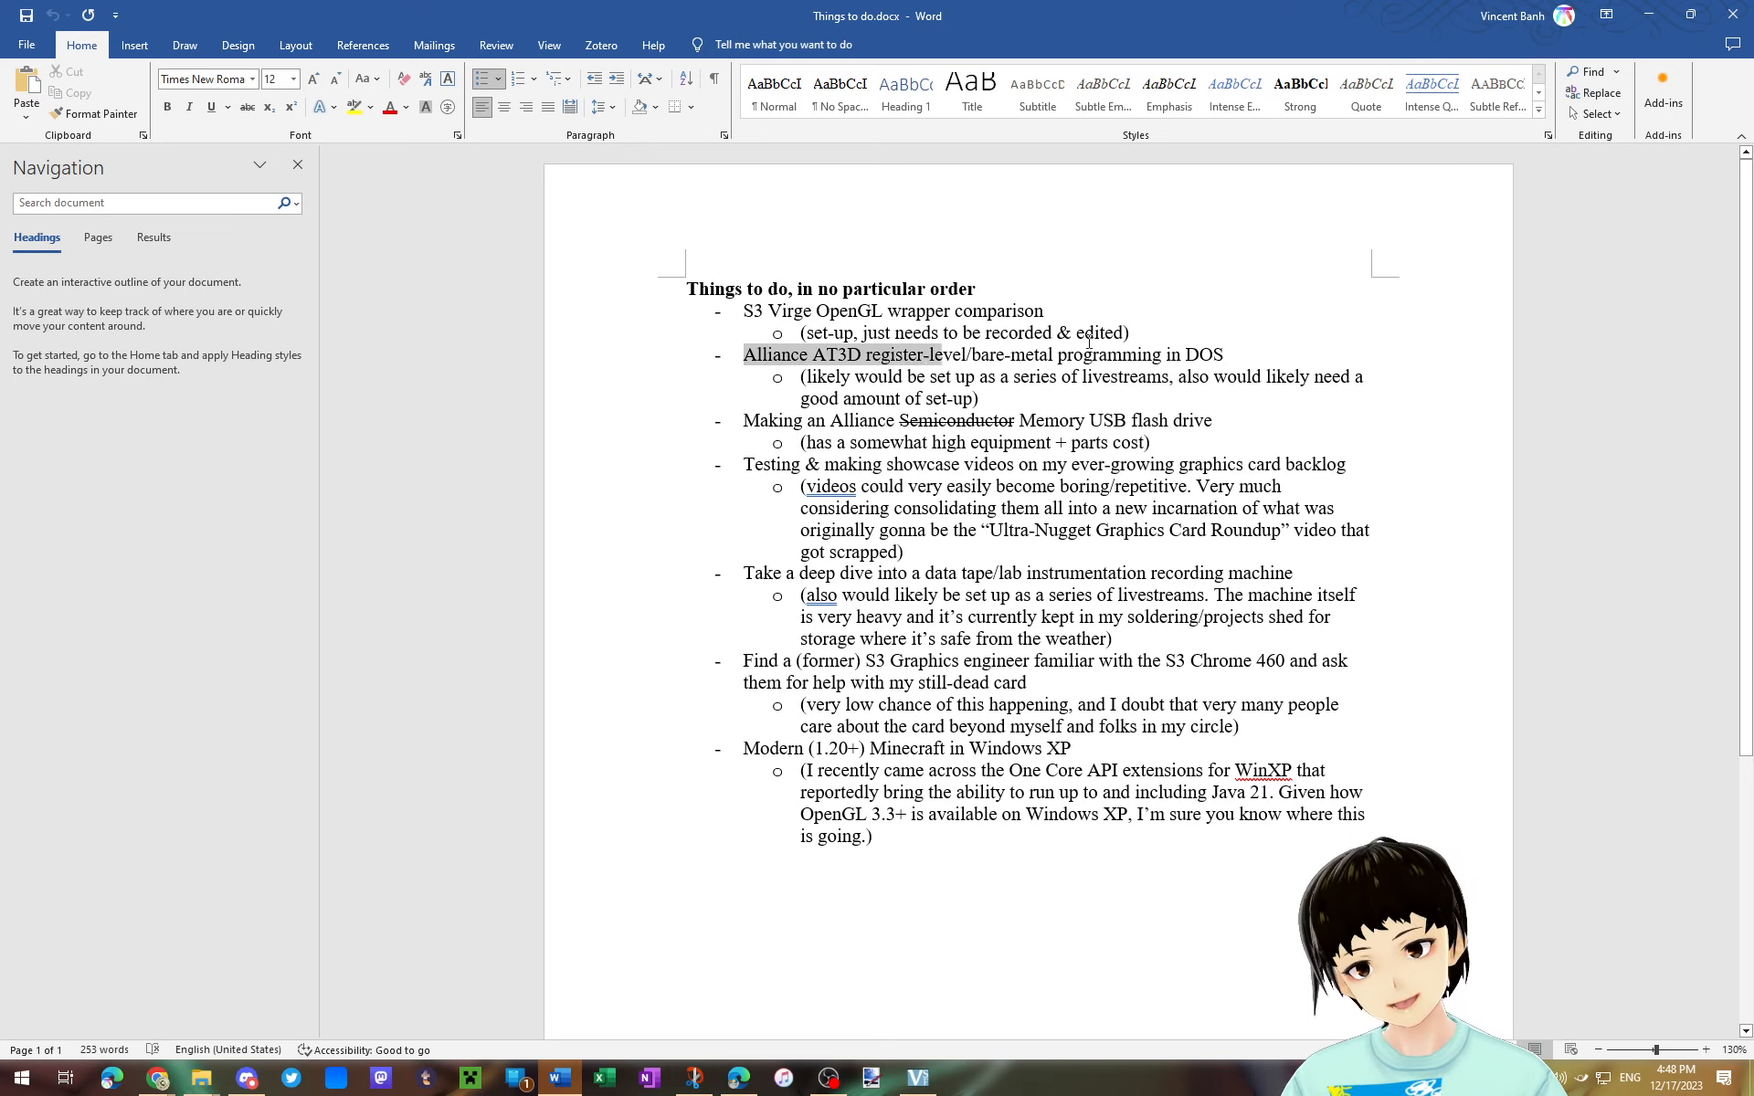
drag(743, 354, 1233, 356)
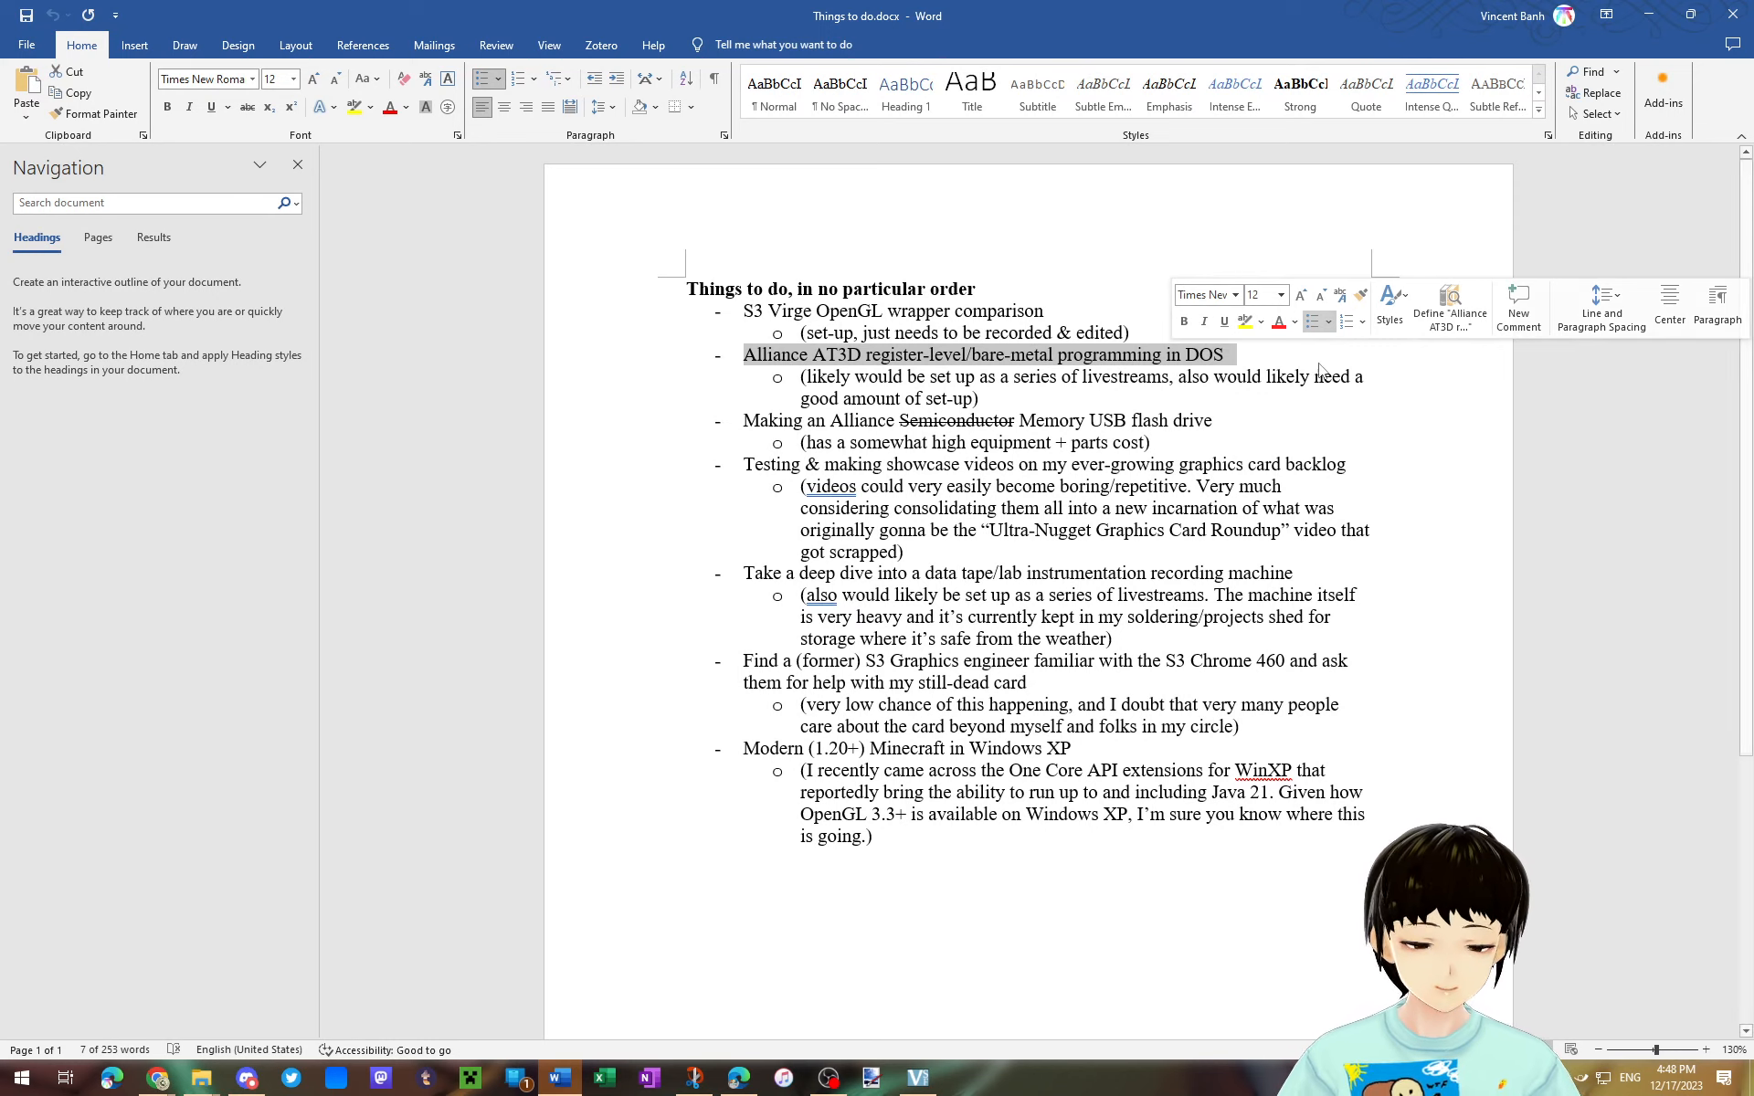
click(1339, 376)
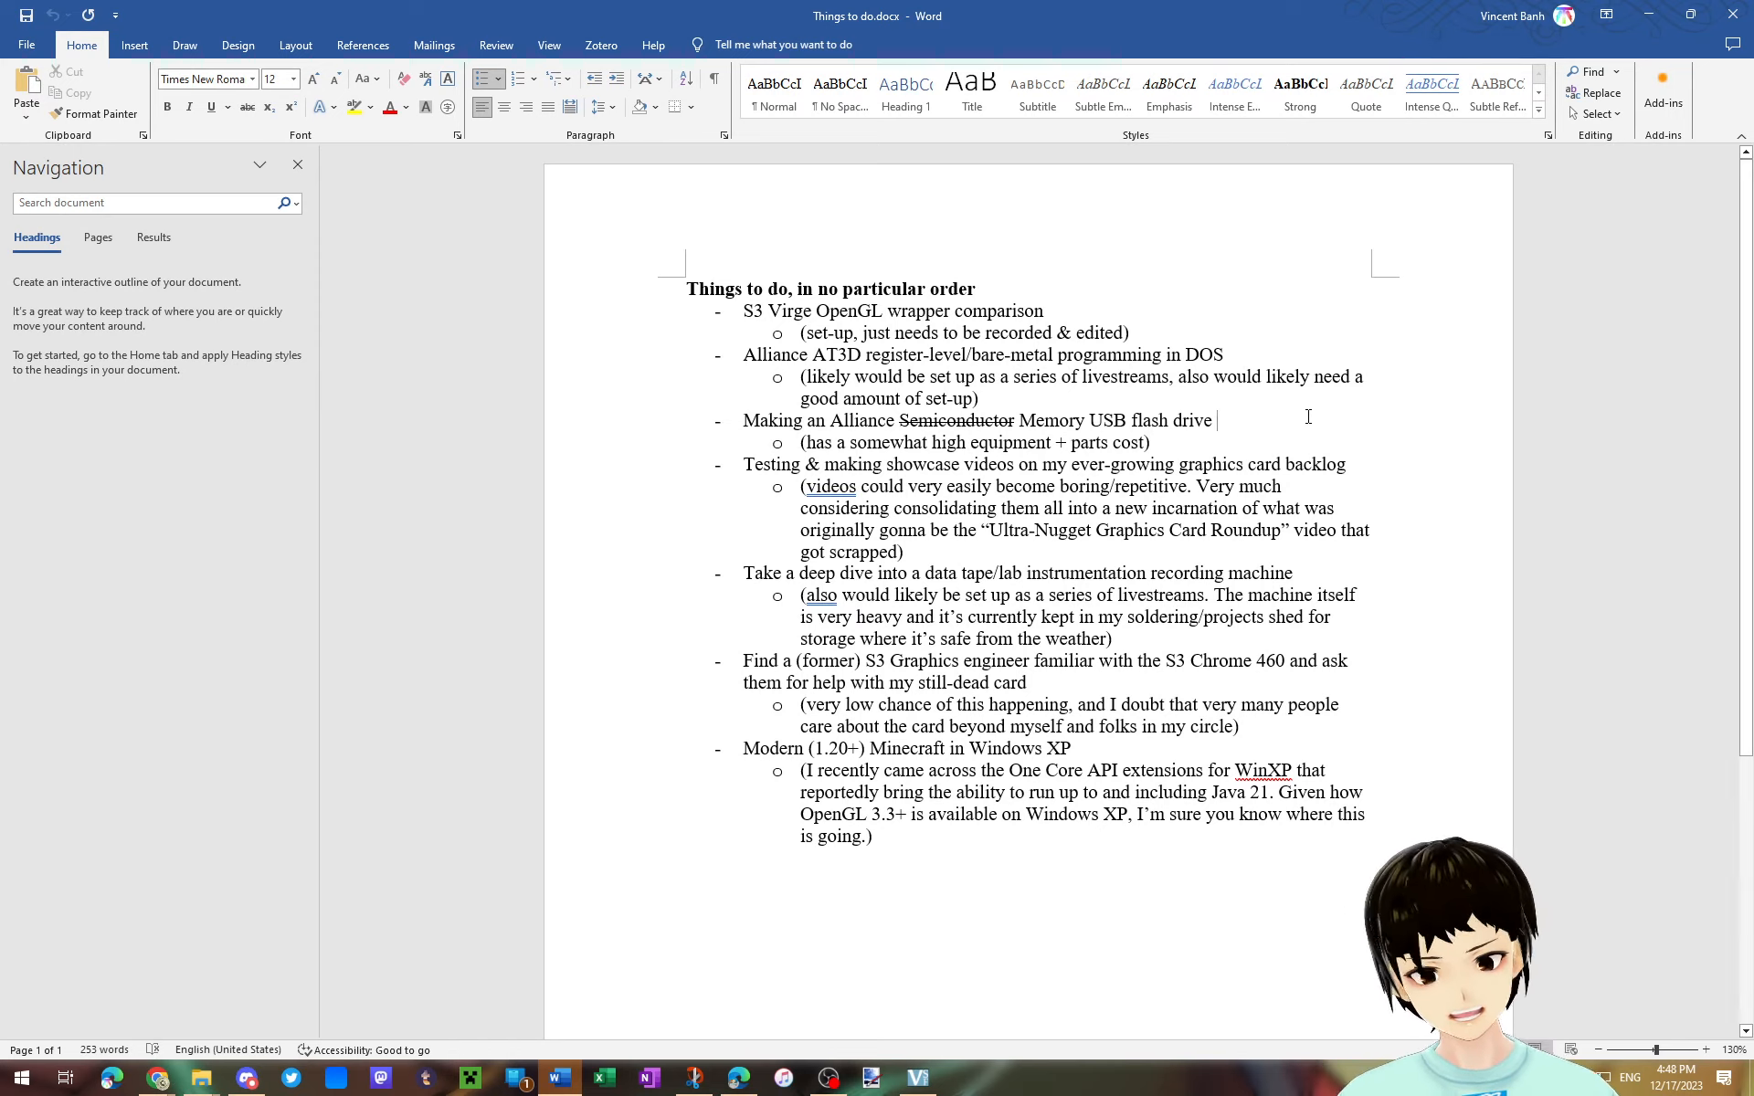
drag(745, 420, 1155, 442)
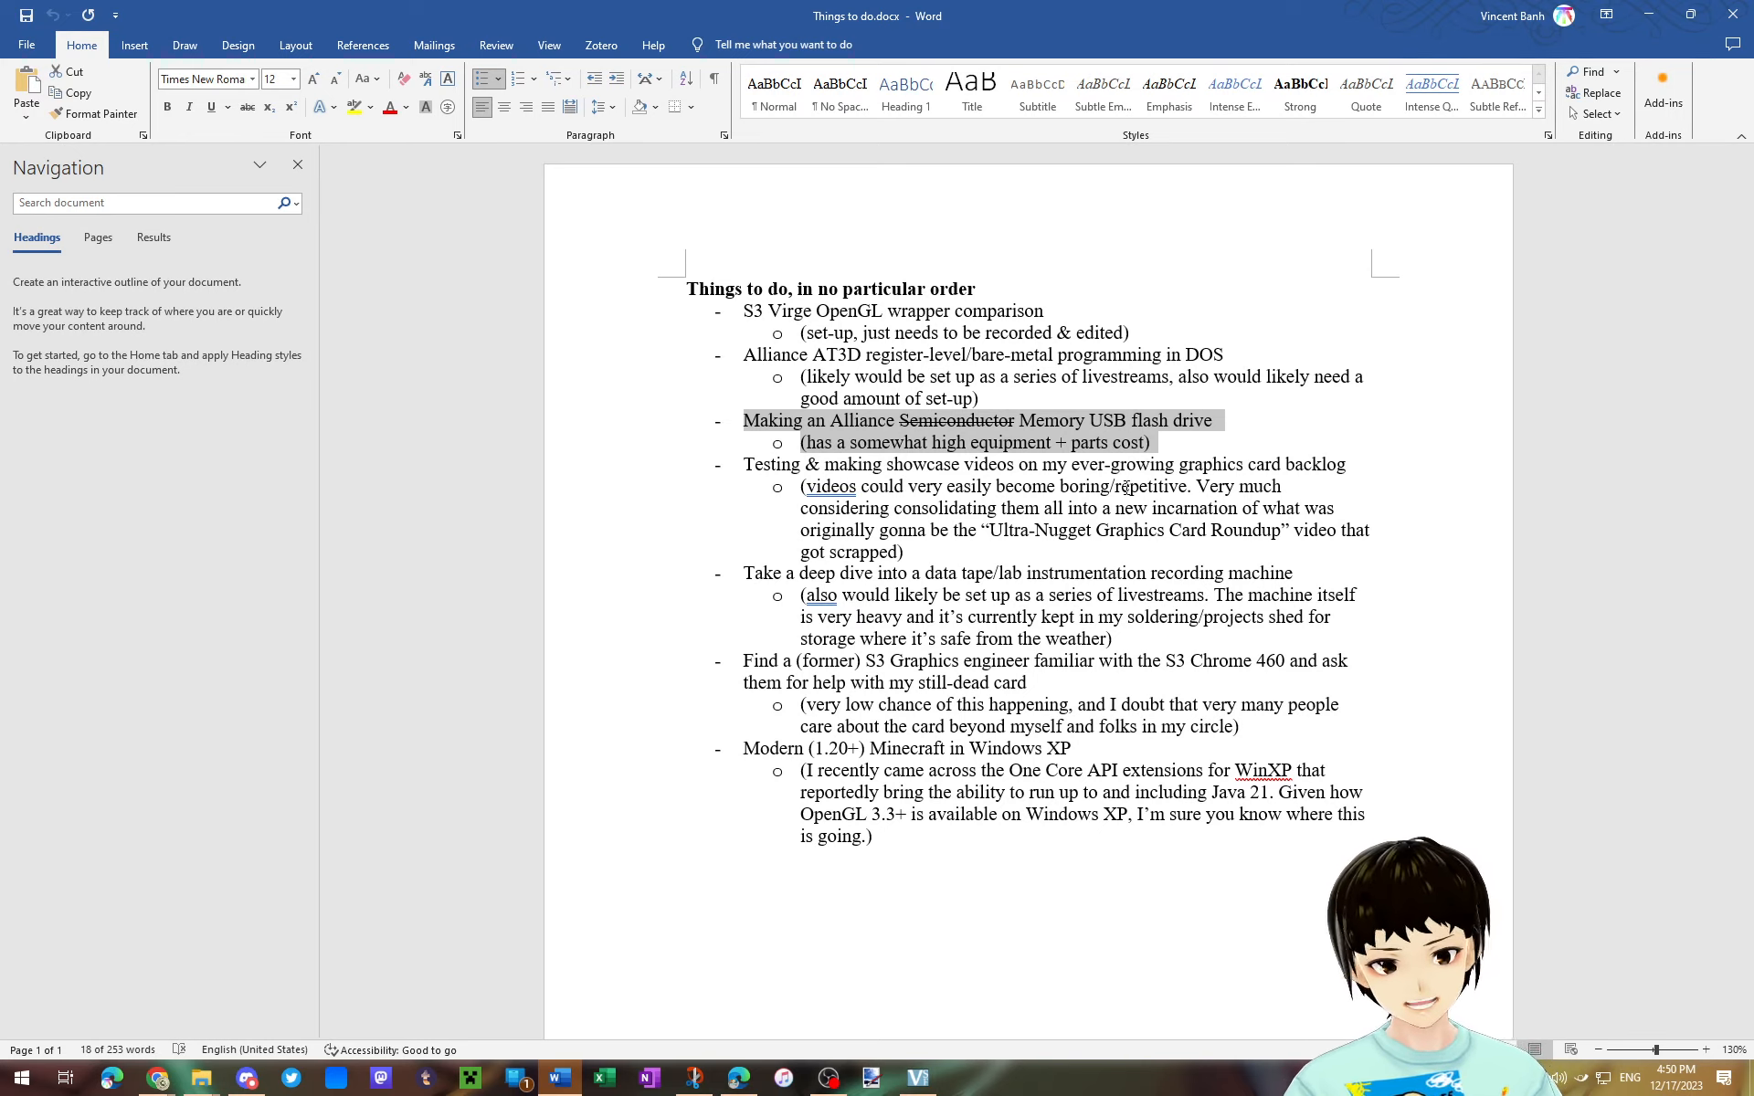
click(1131, 445)
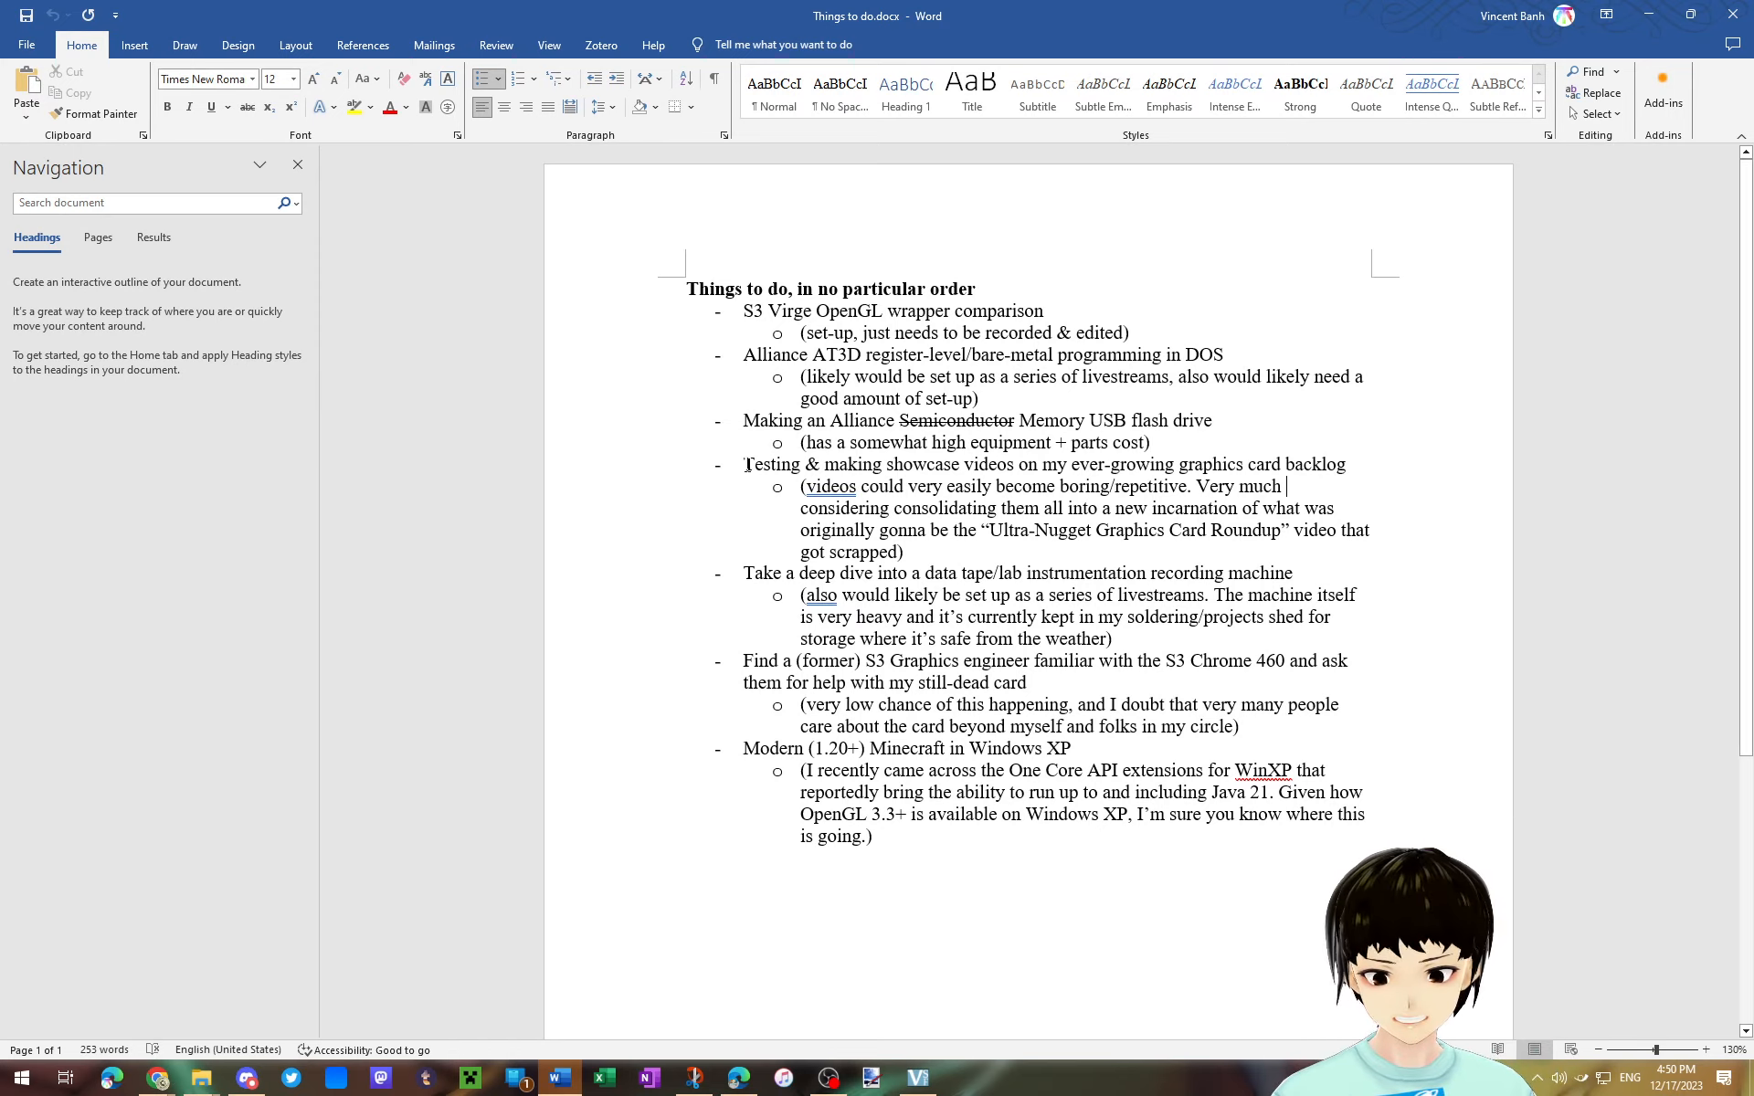
drag(742, 464, 1353, 470)
click(1338, 509)
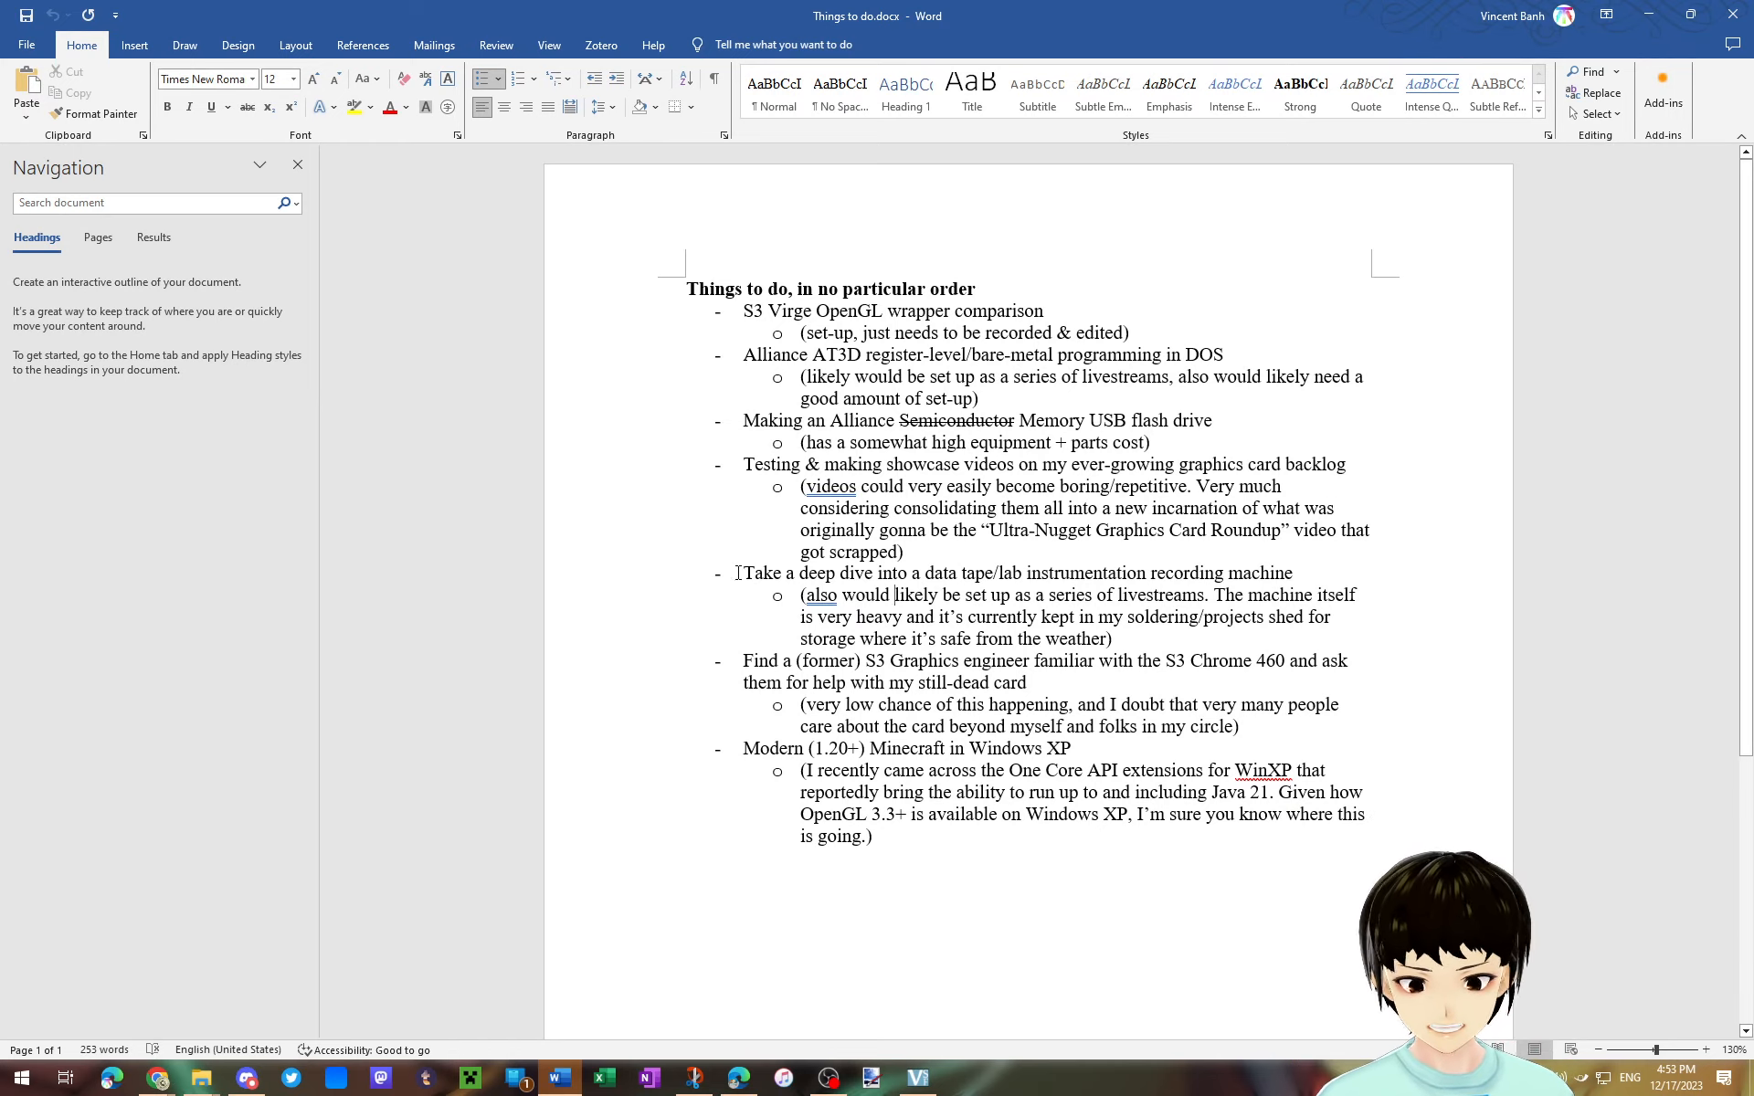
drag(737, 572, 1359, 596)
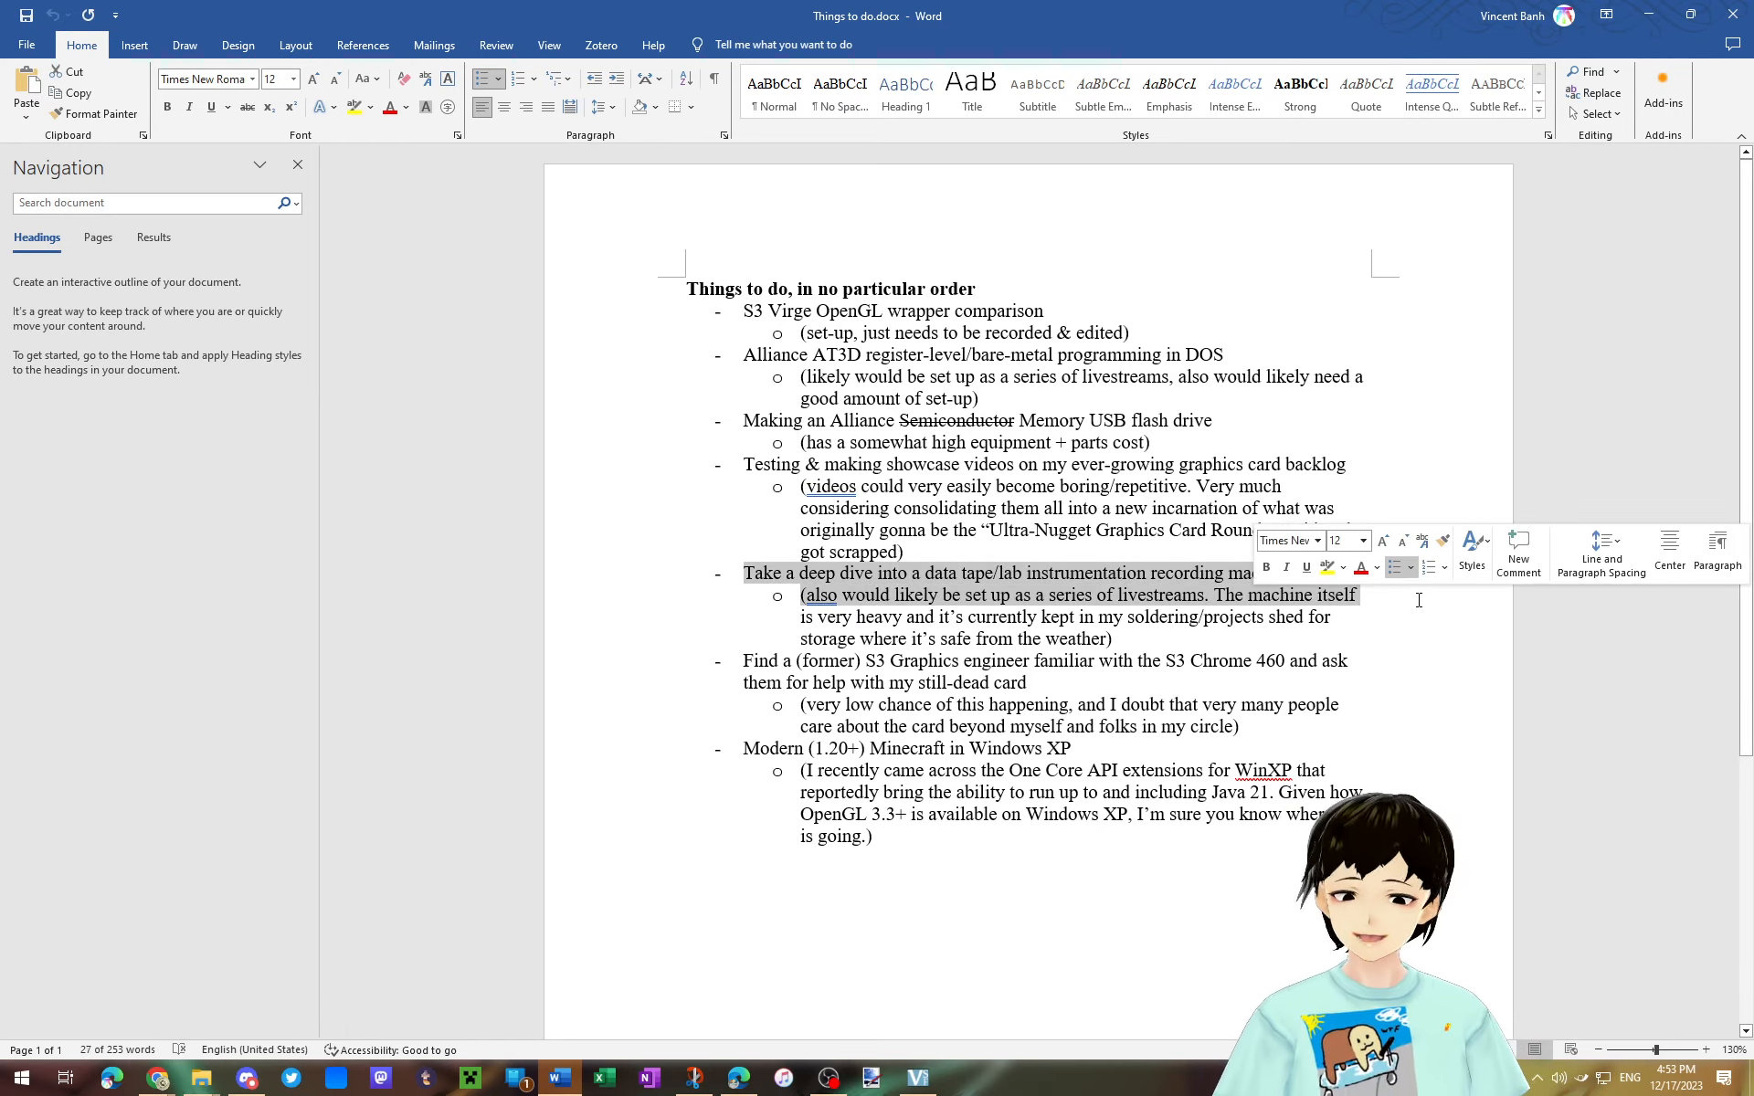
click(1418, 601)
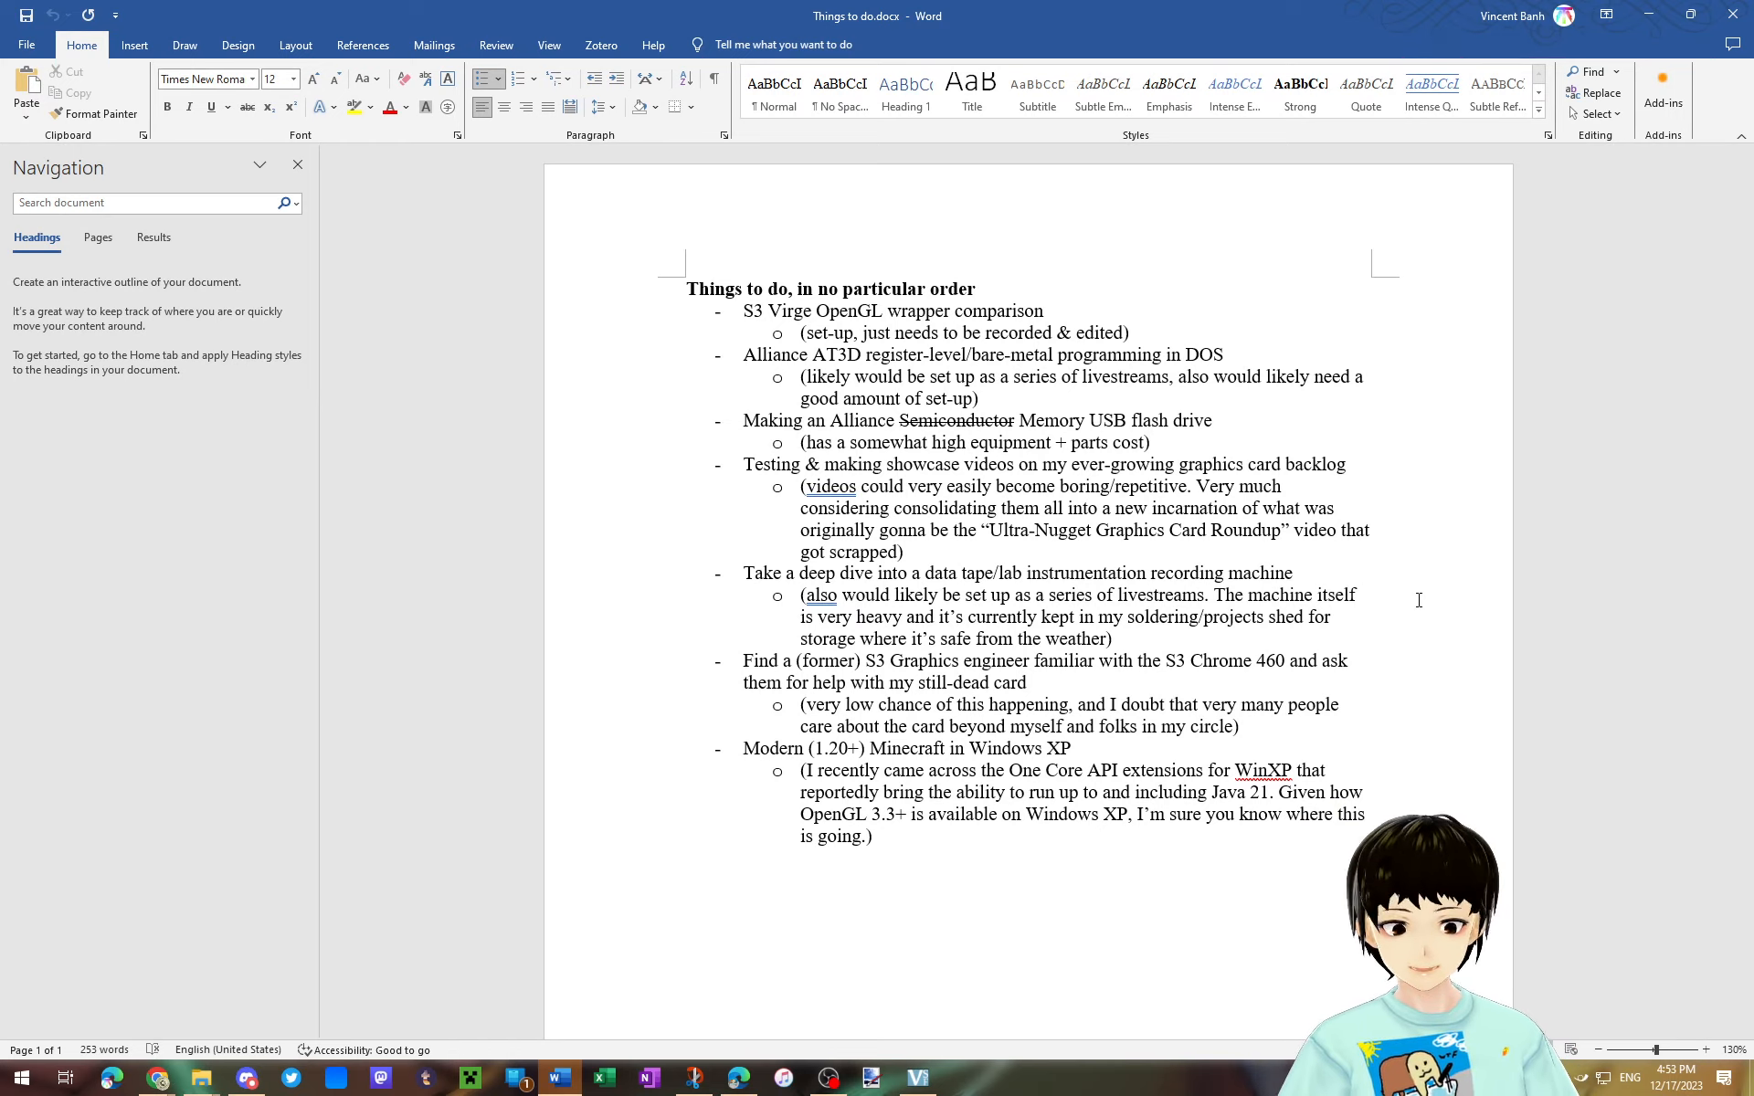
click(1418, 600)
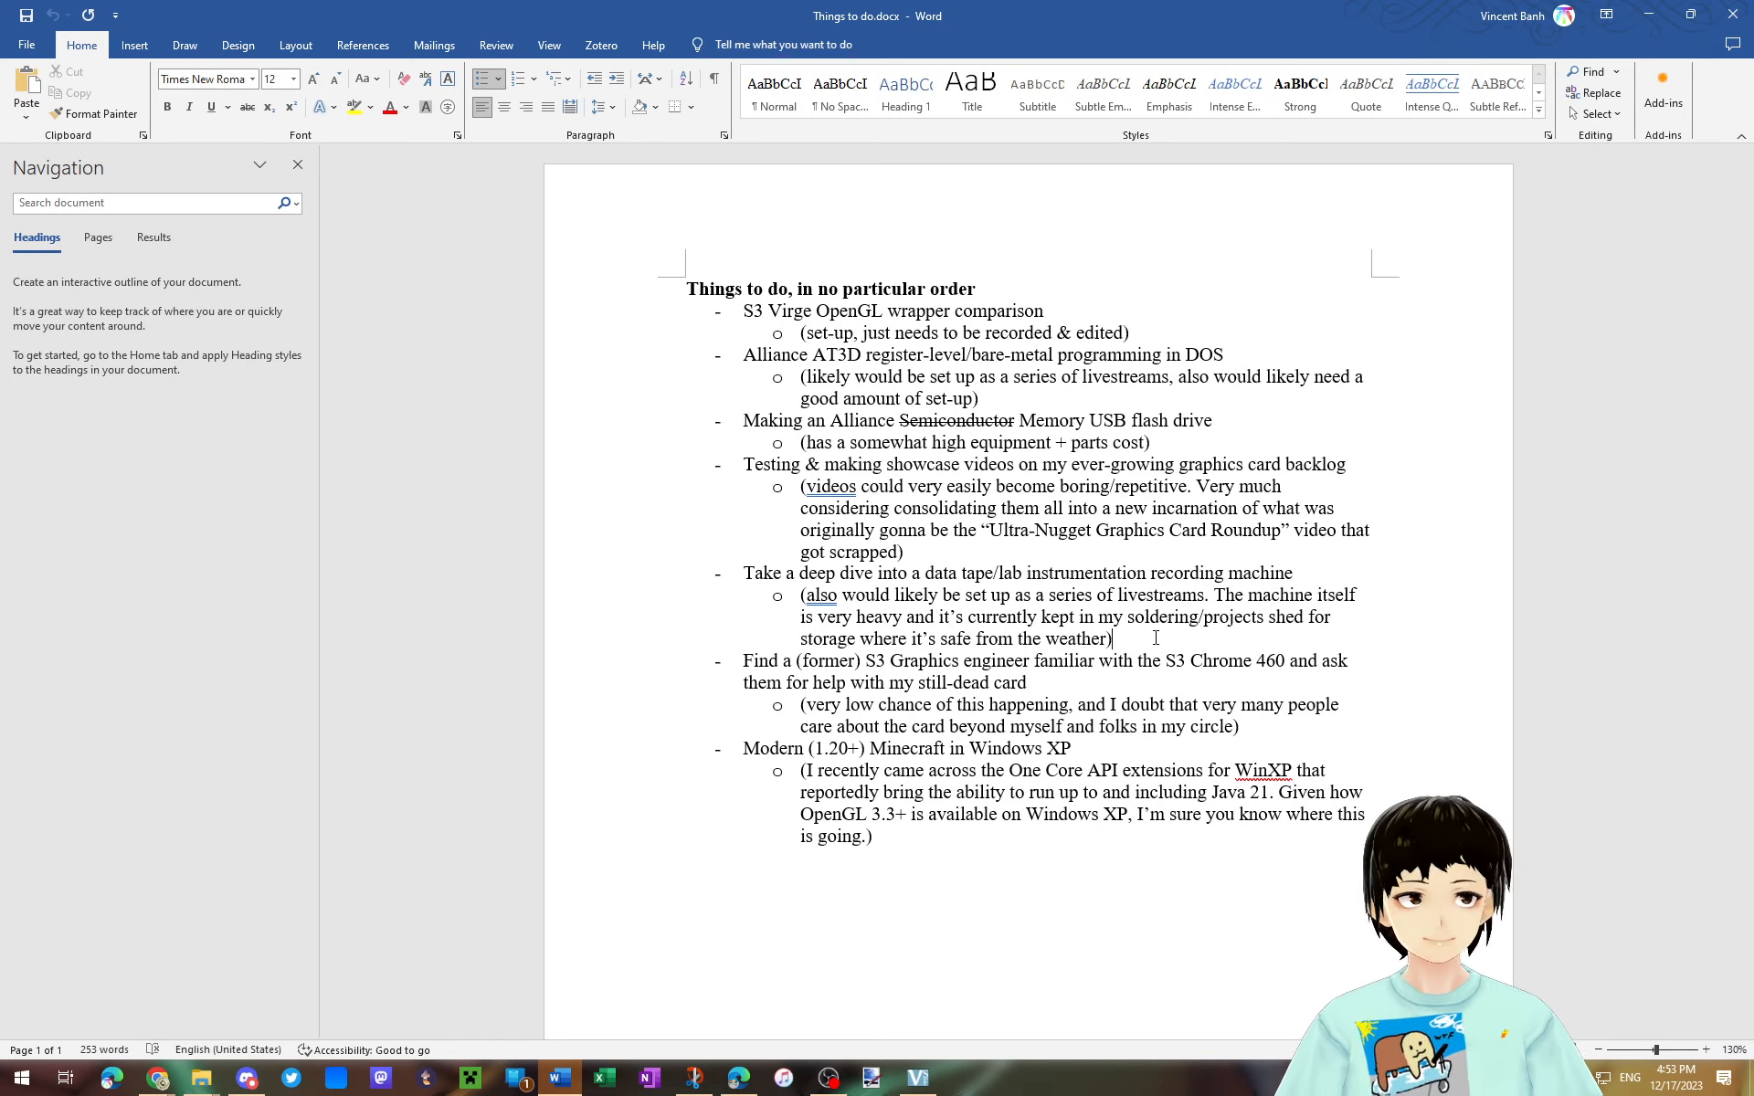
click(1156, 637)
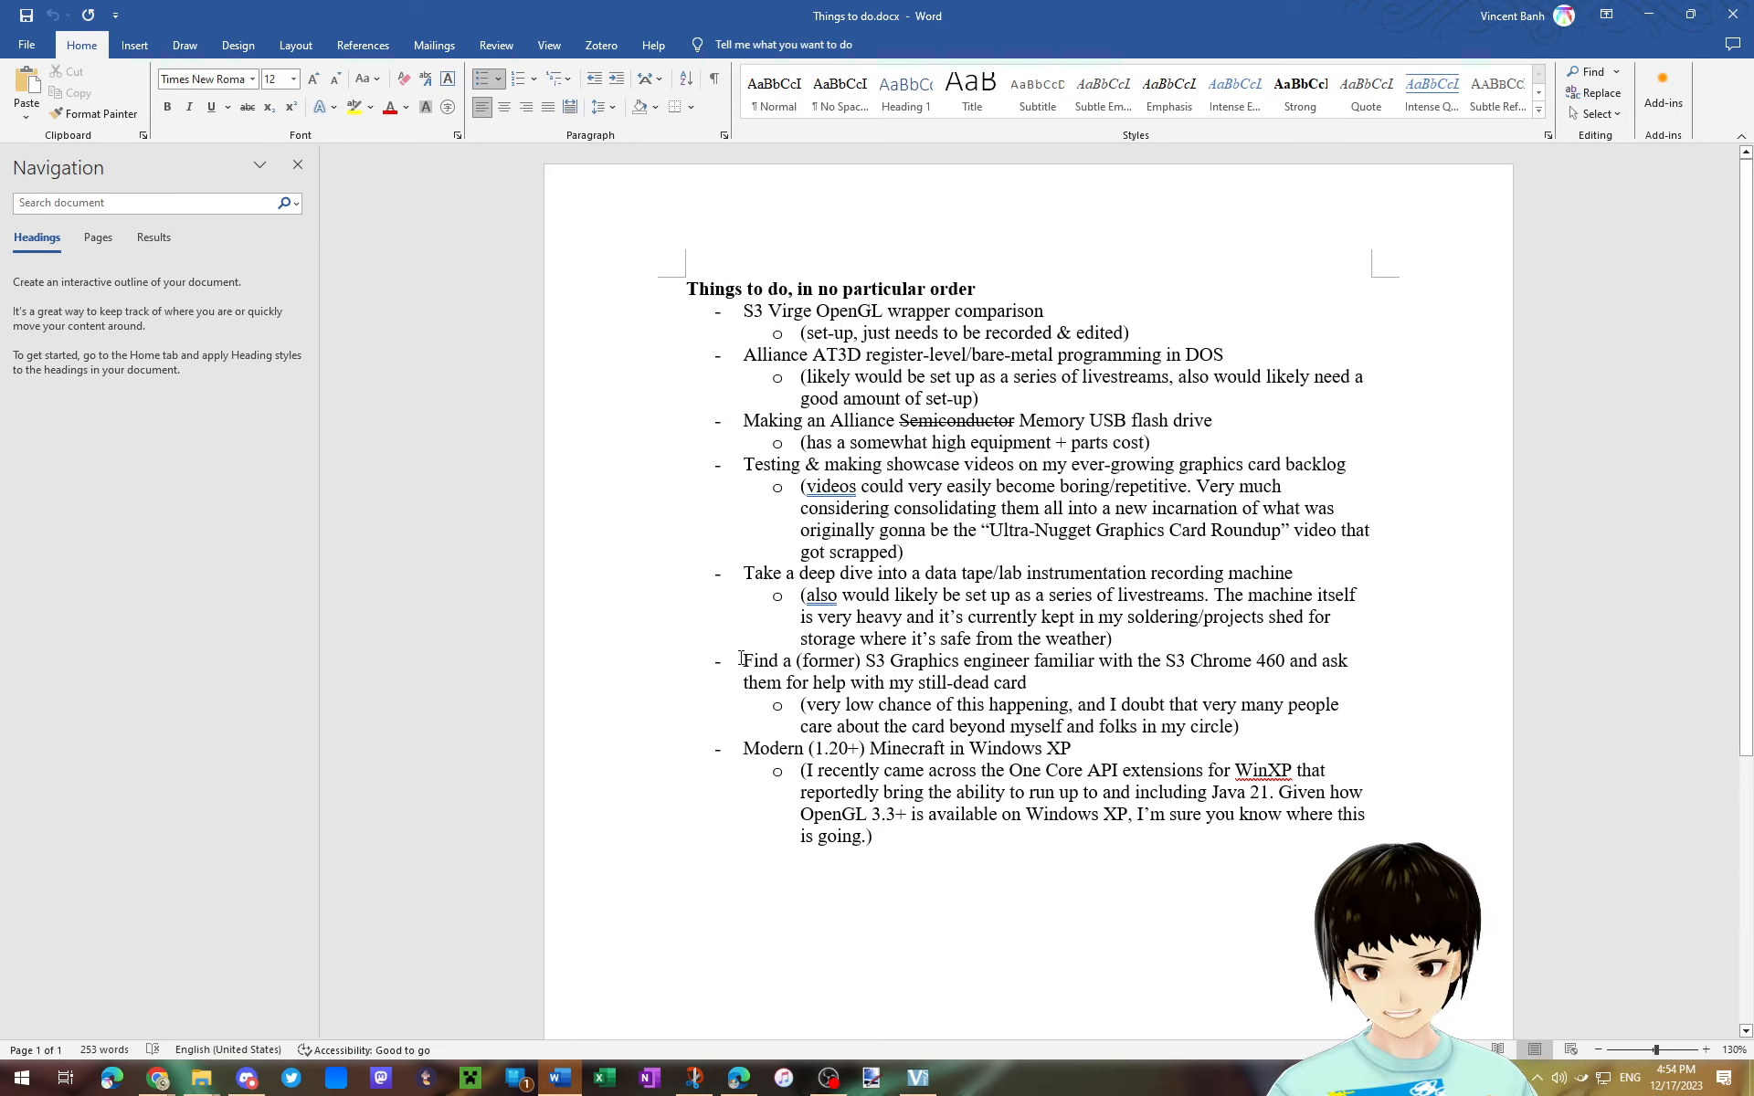
drag(744, 661, 1107, 705)
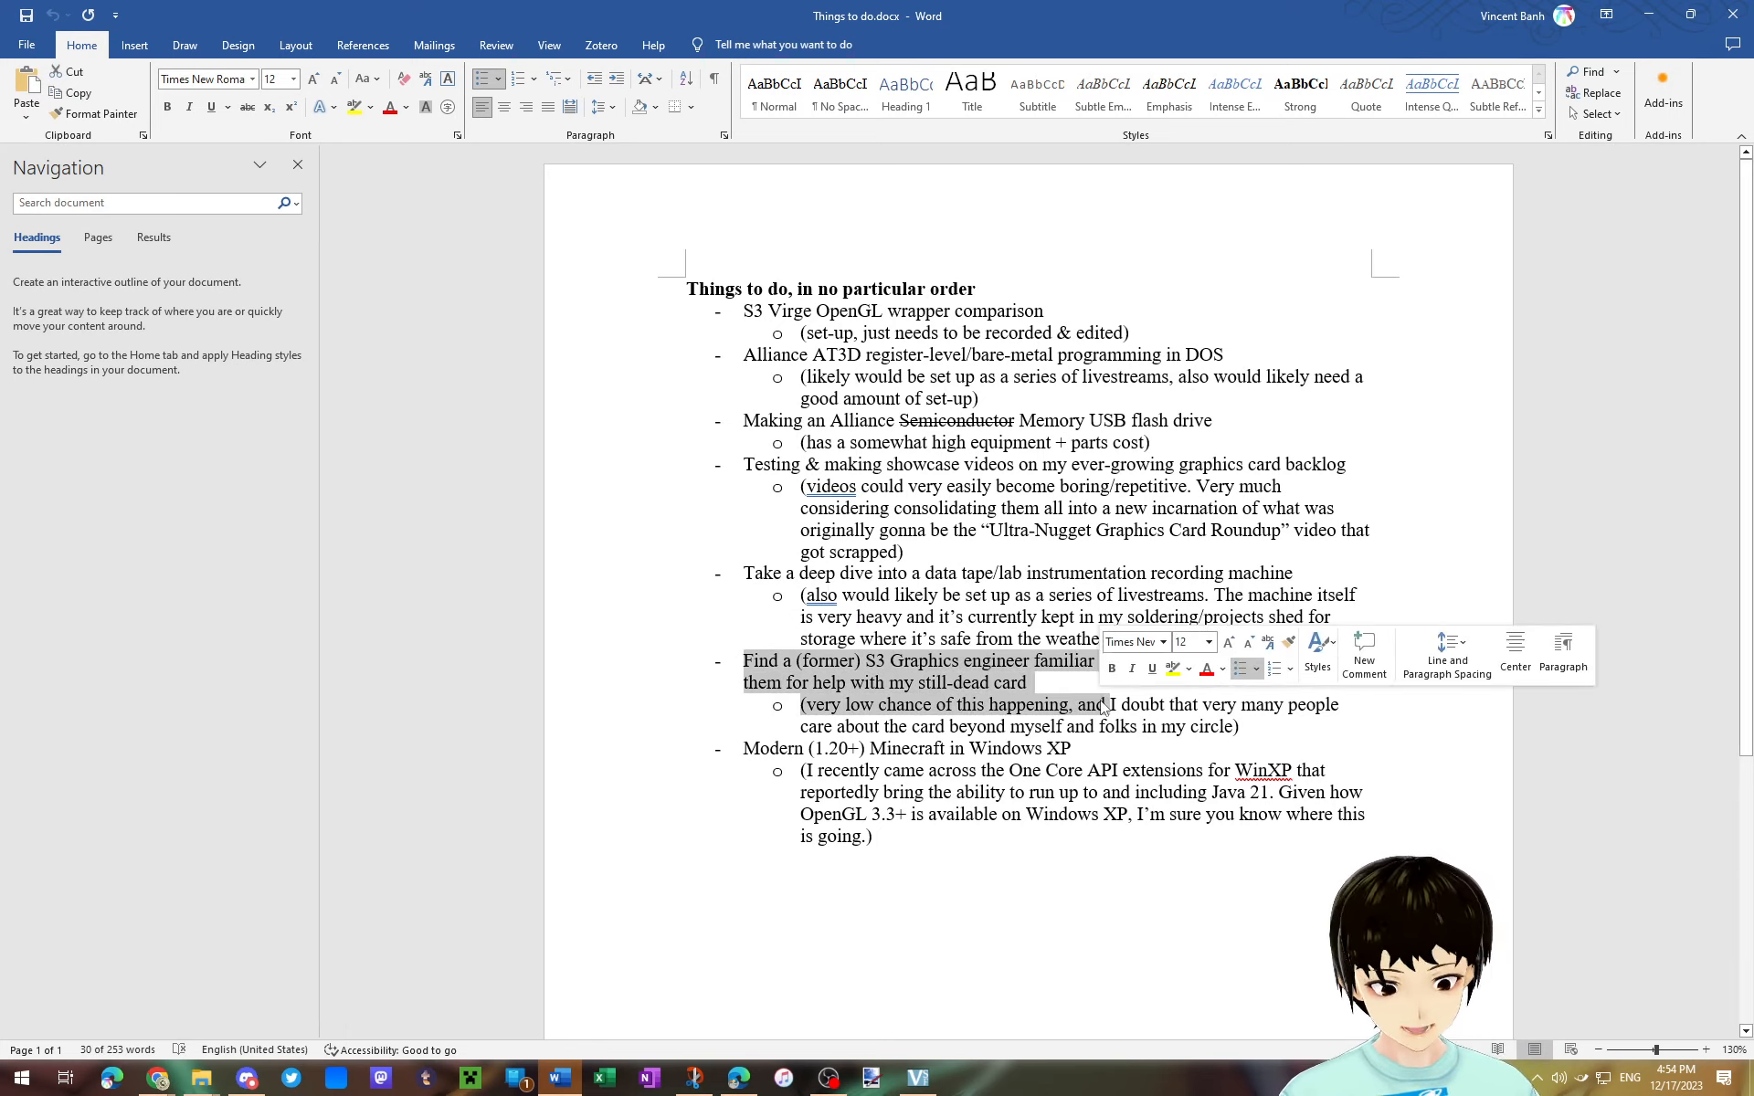
click(1073, 689)
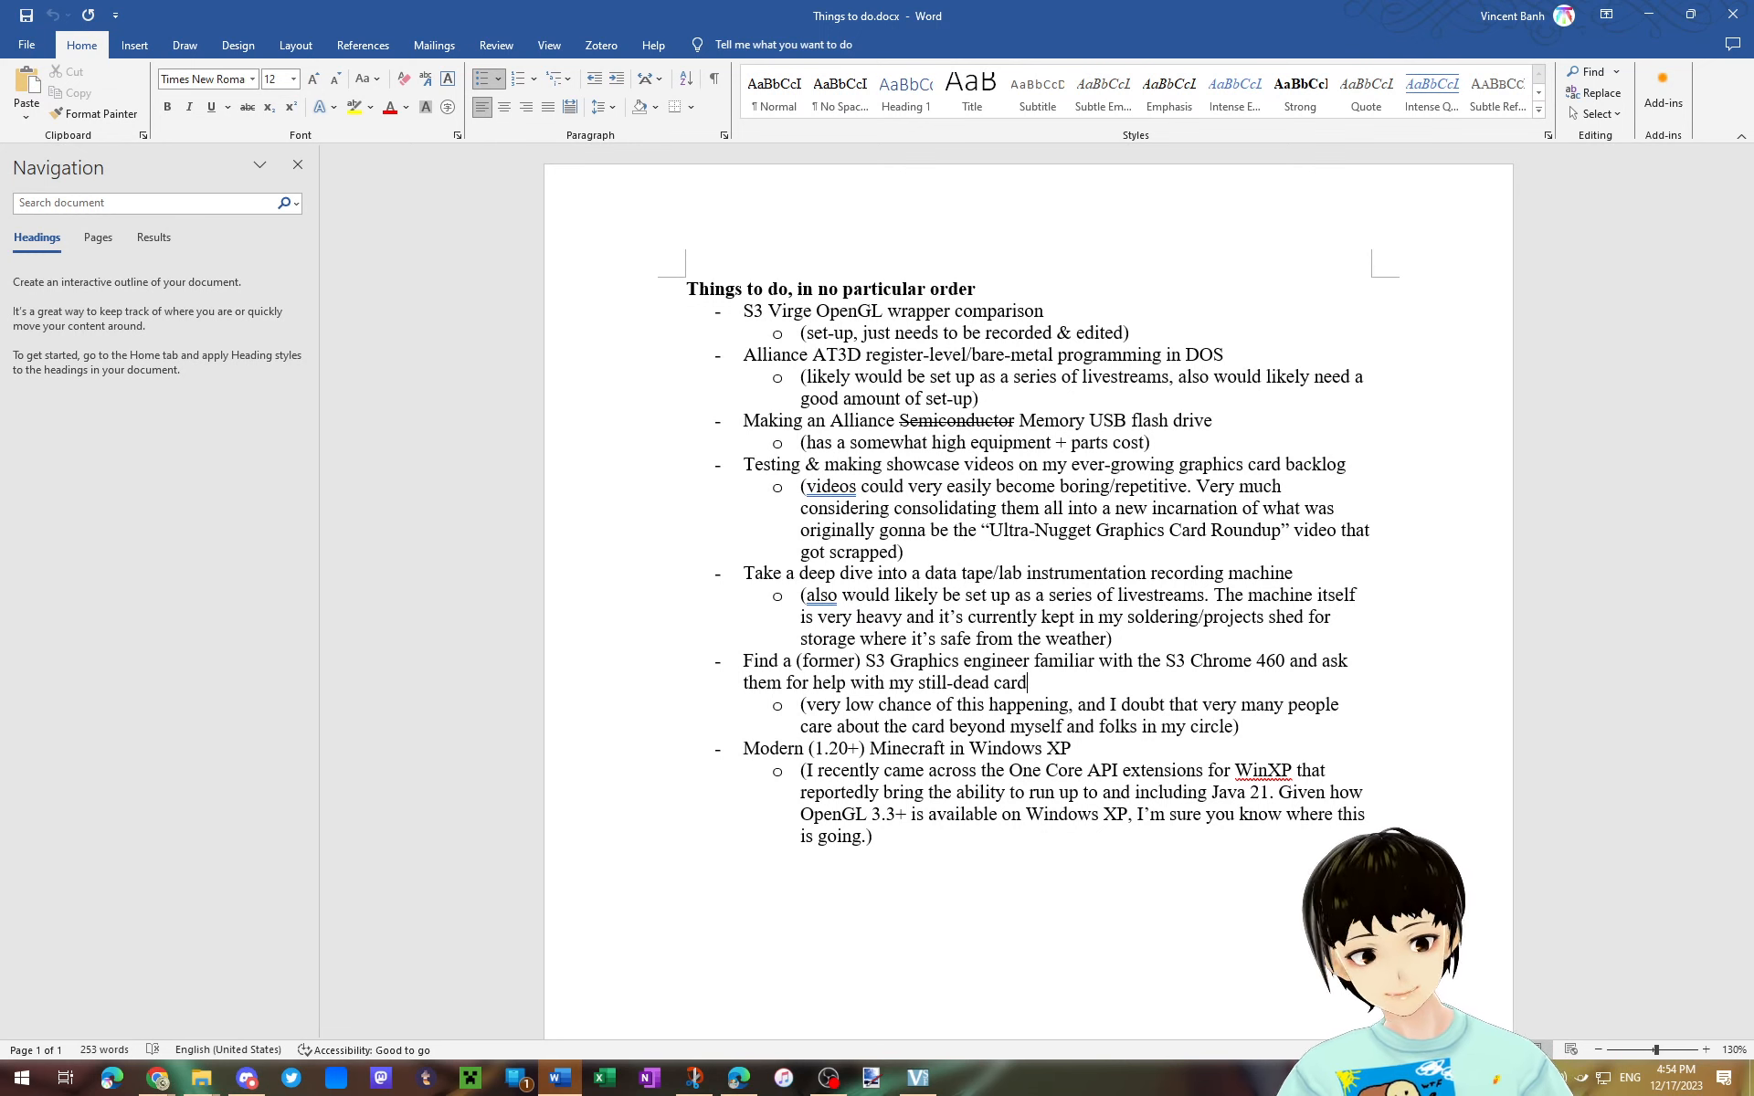
scroll(1352, 658, down, 3)
scroll(1353, 658, up, 3)
scroll(1352, 658, down, 3)
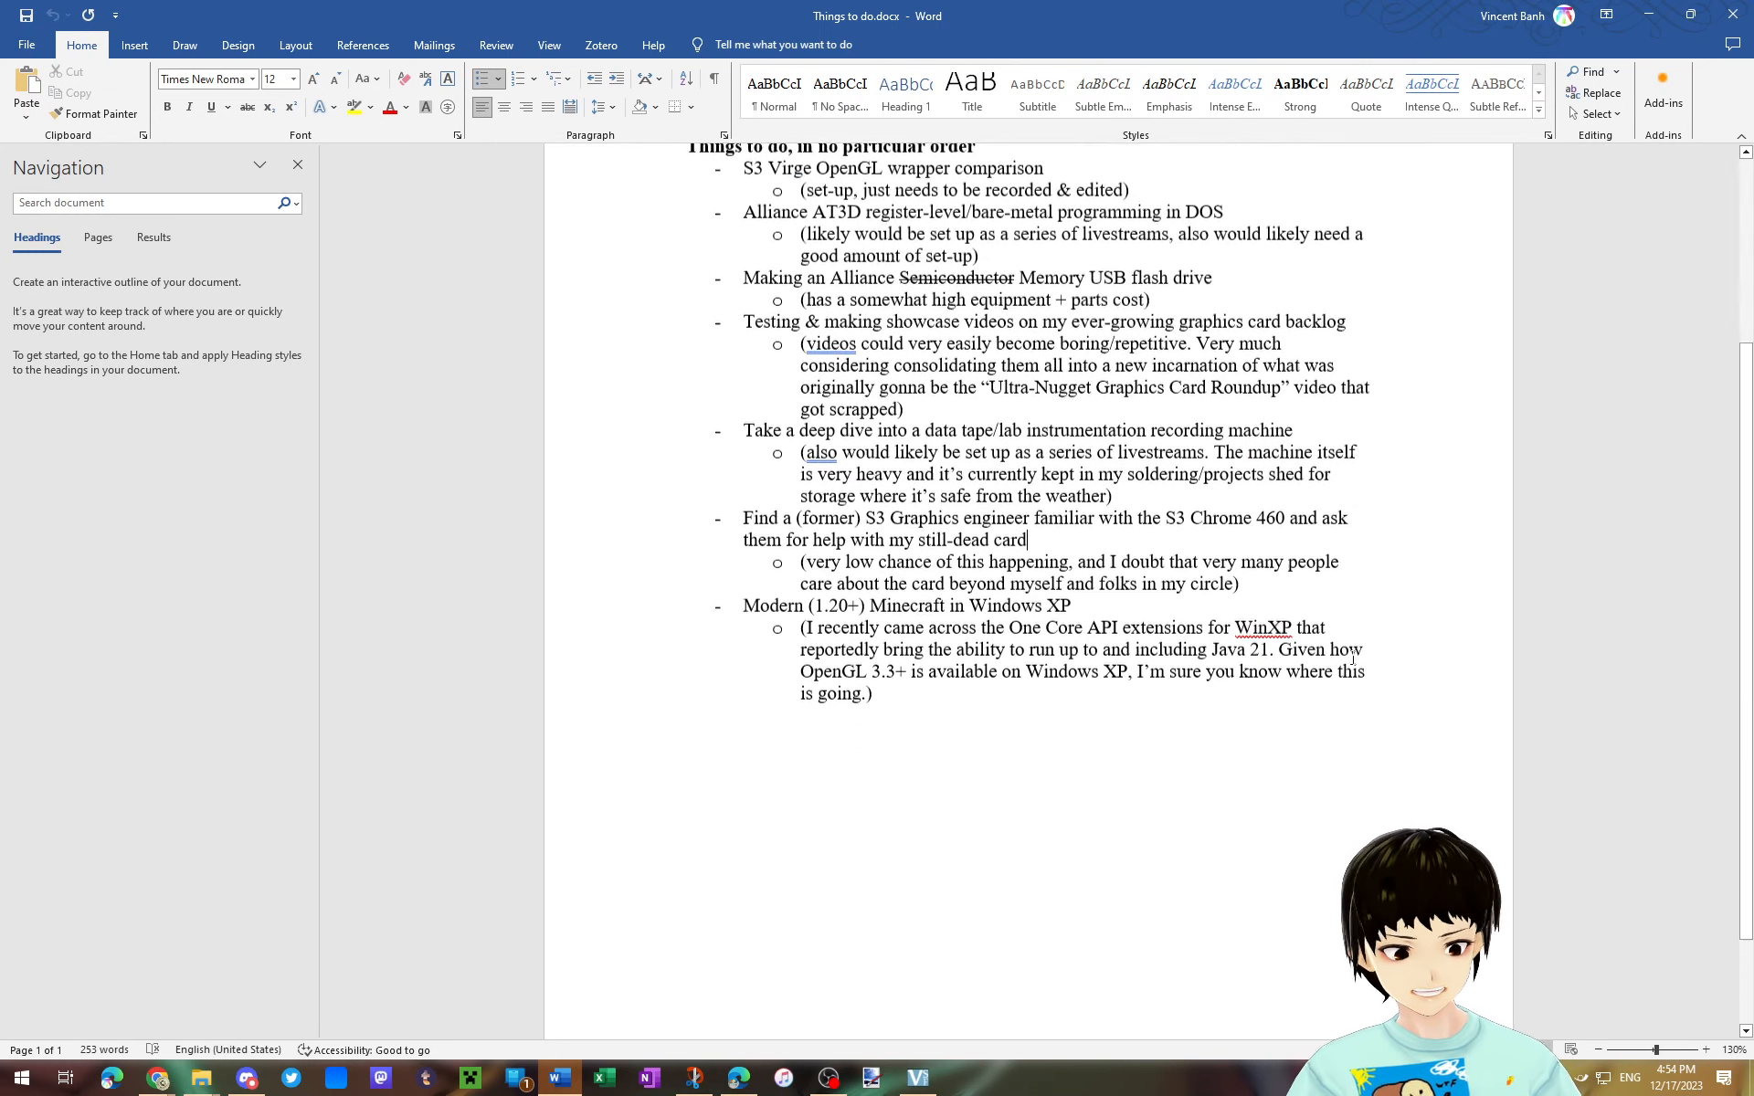
scroll(1352, 659, up, 3)
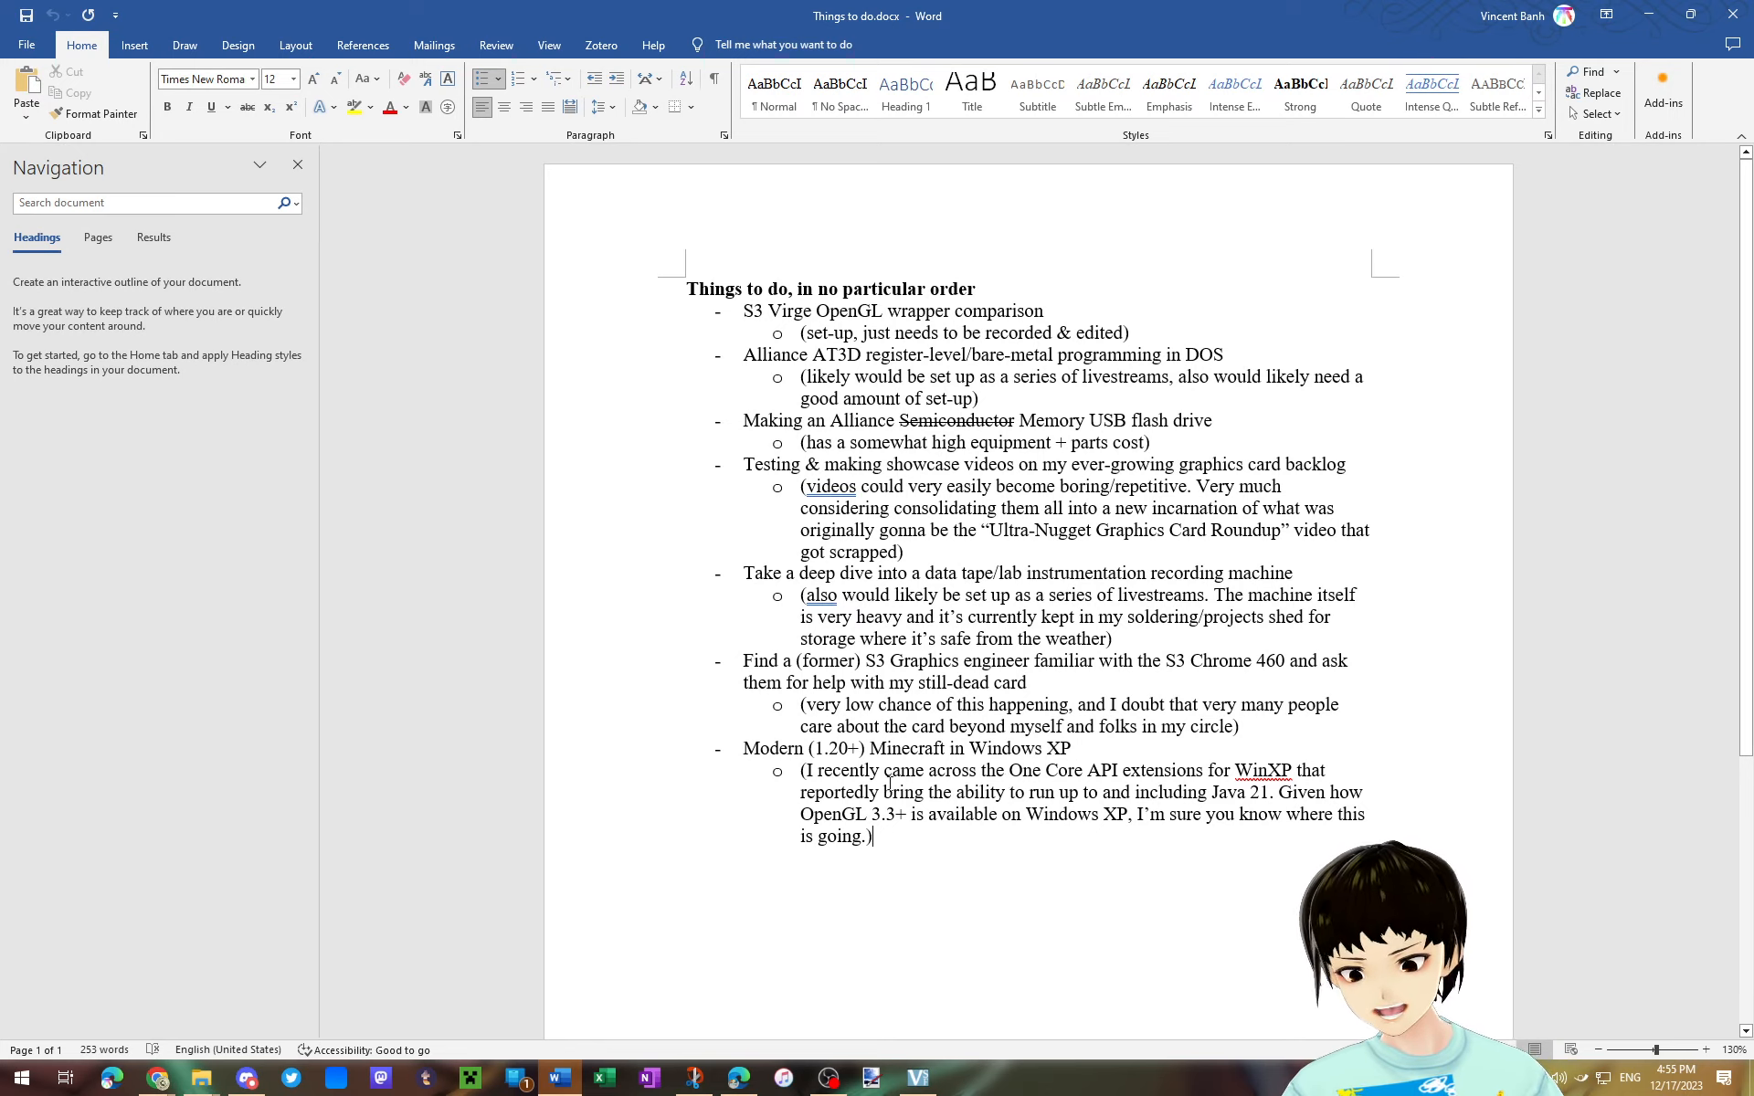
drag(1009, 770, 1209, 770)
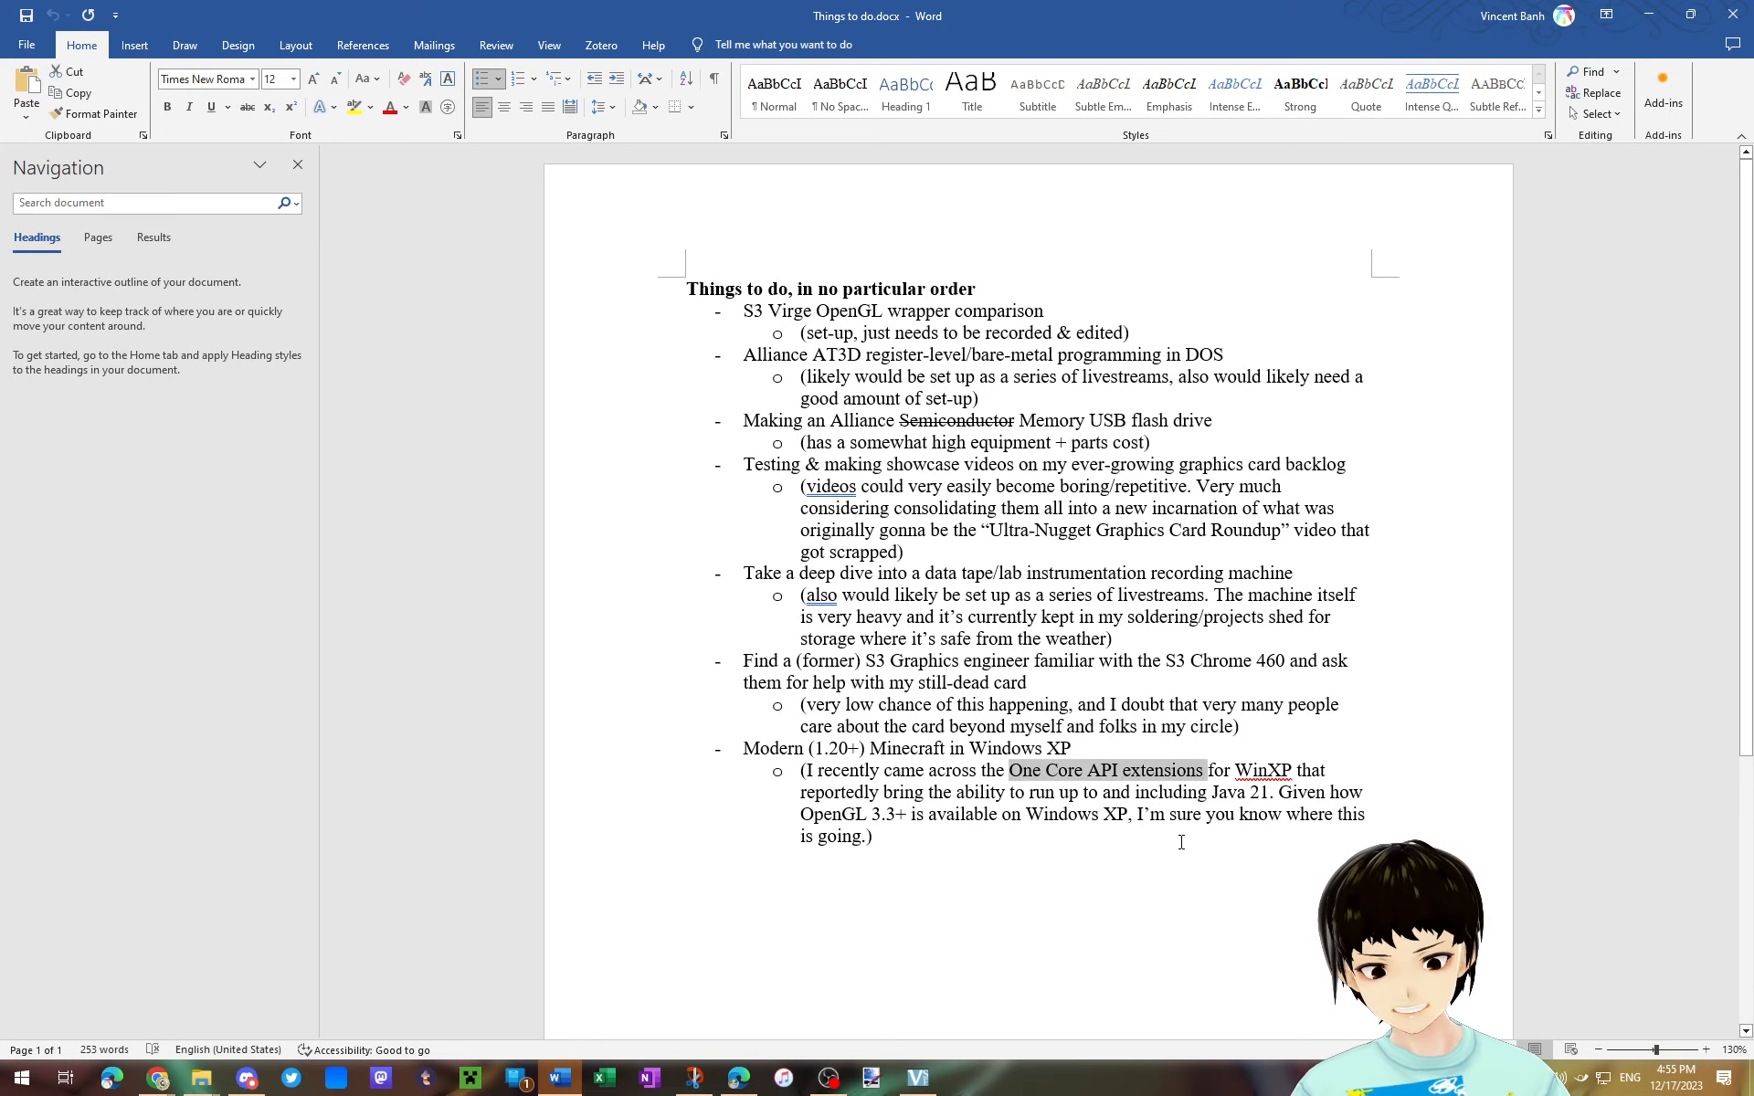
click(1132, 852)
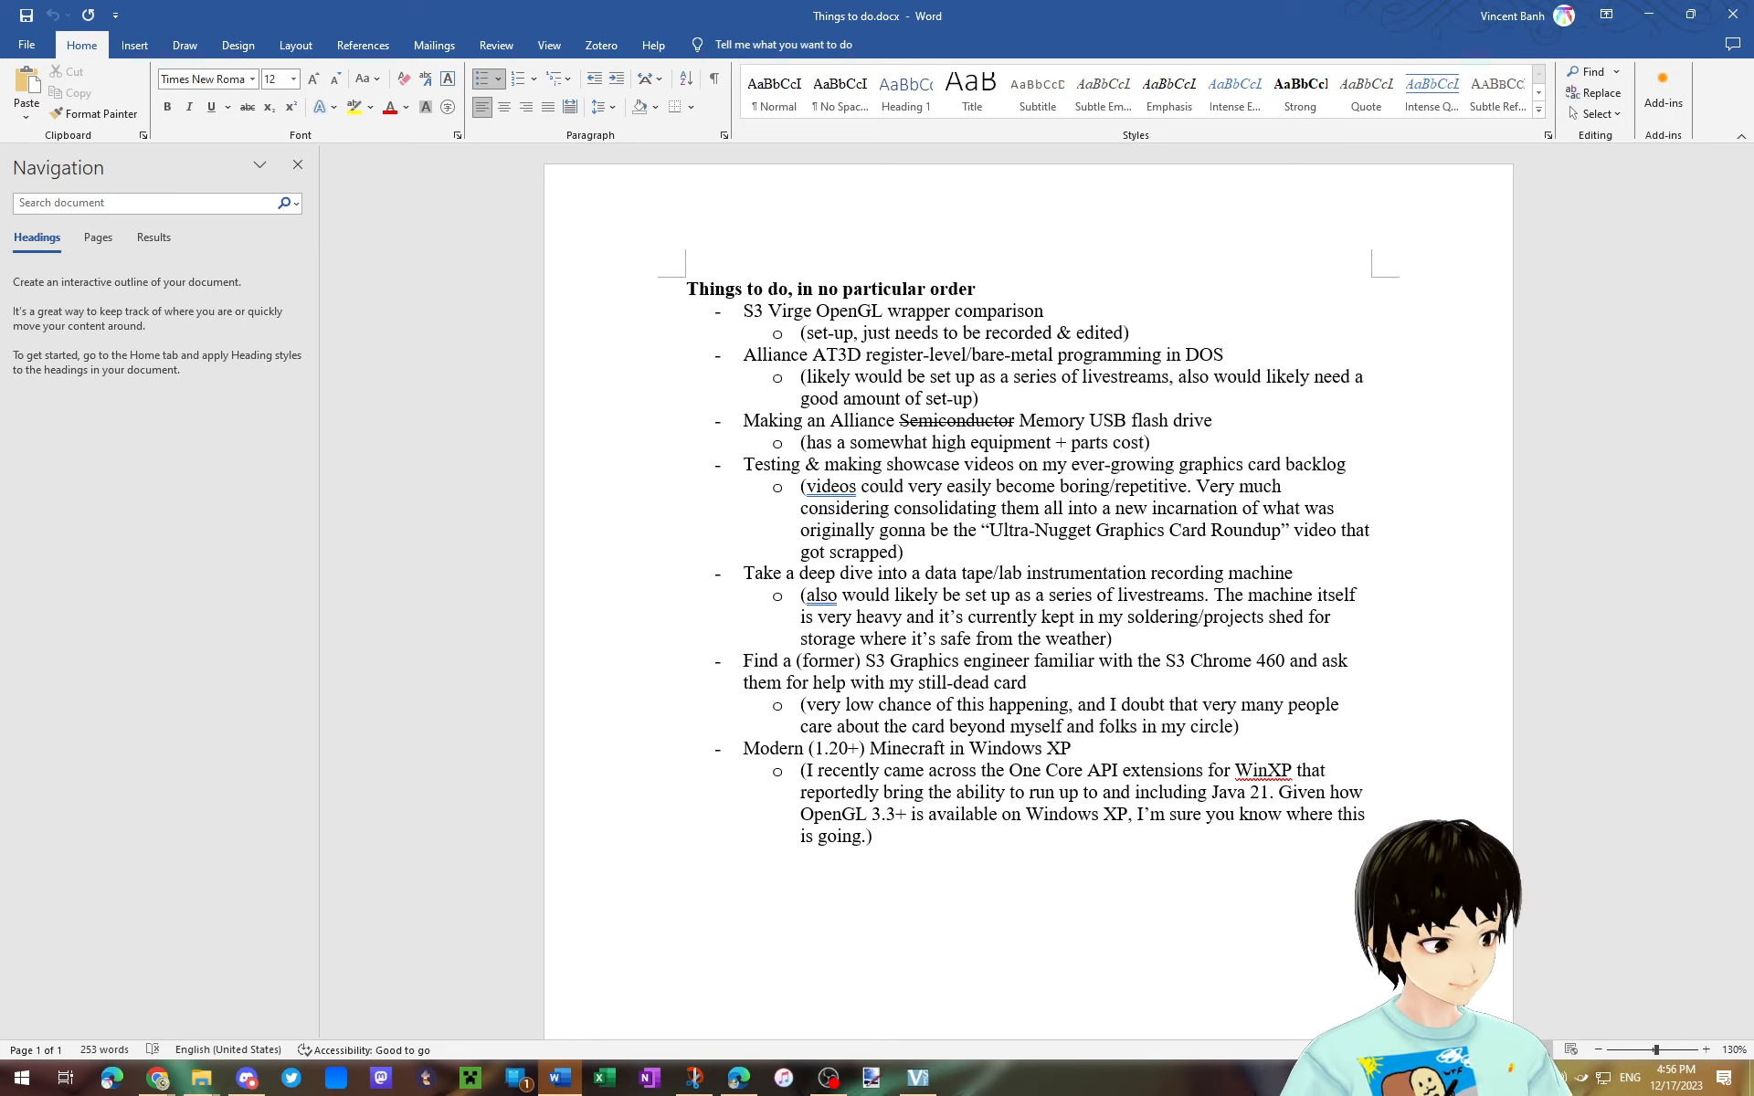
key(alt+Tab)
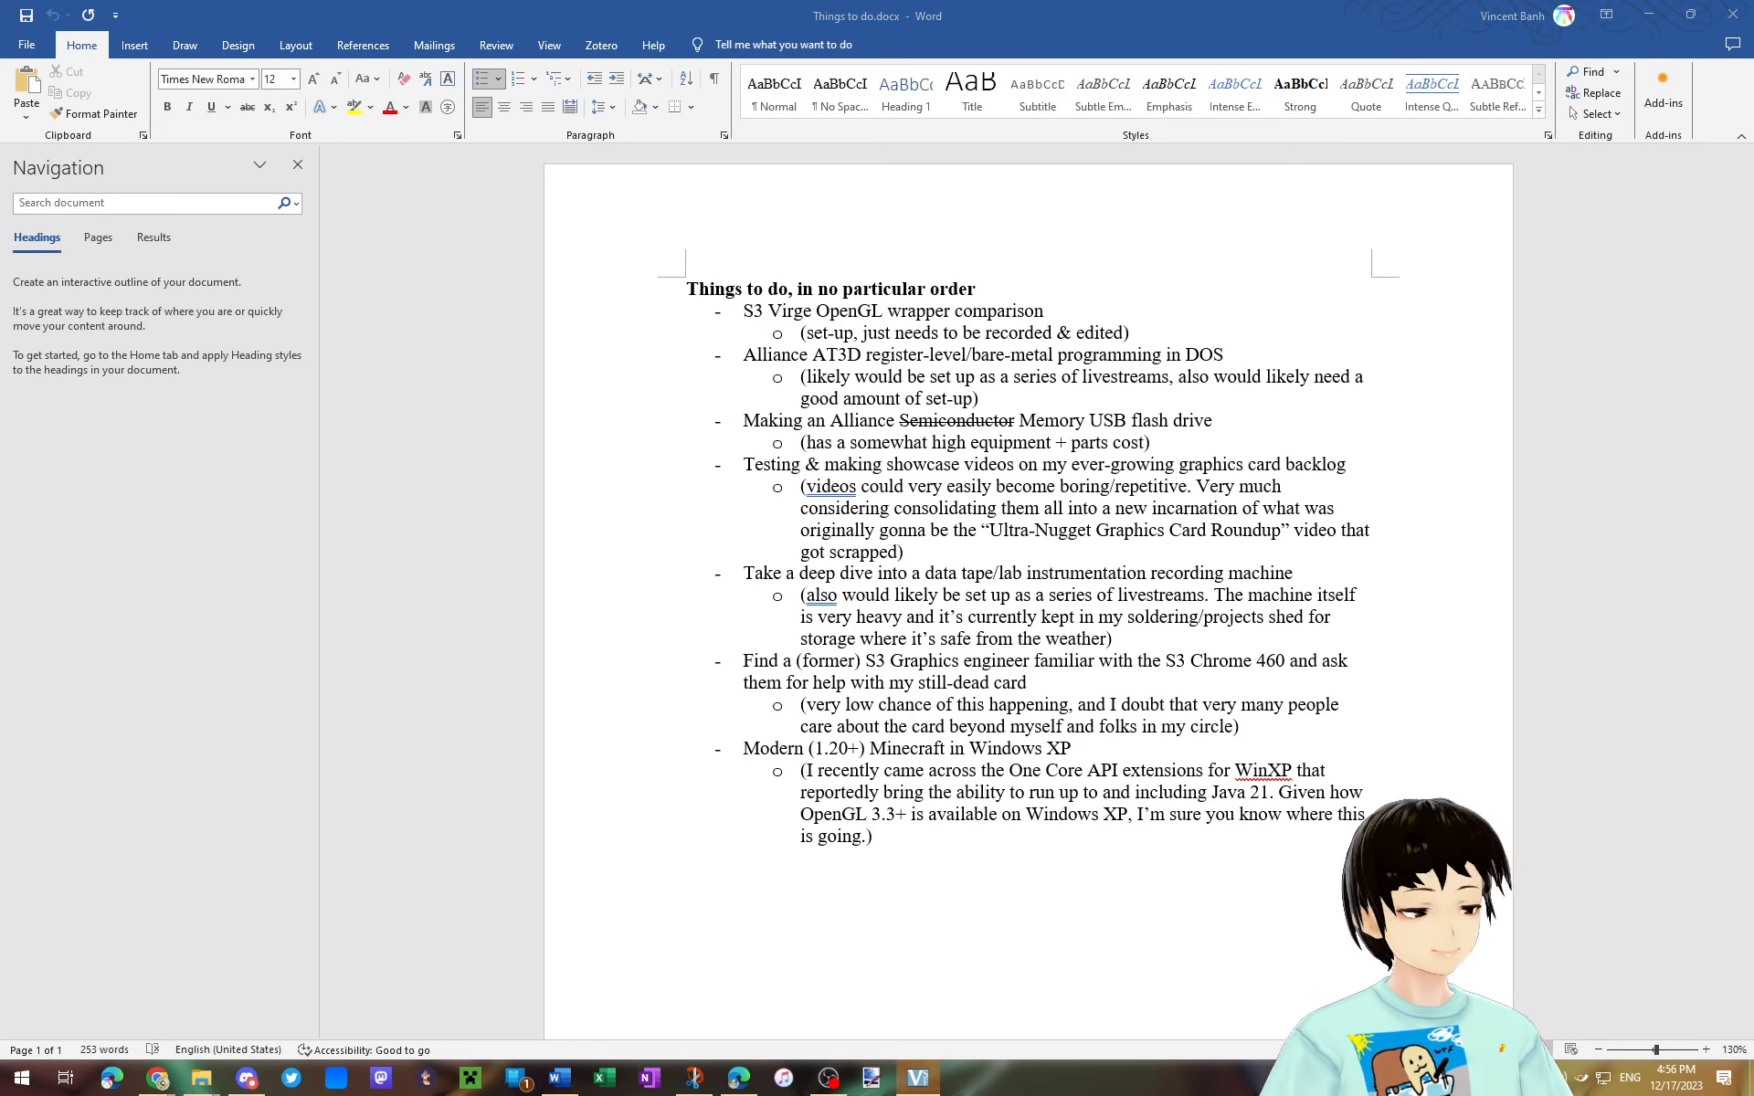